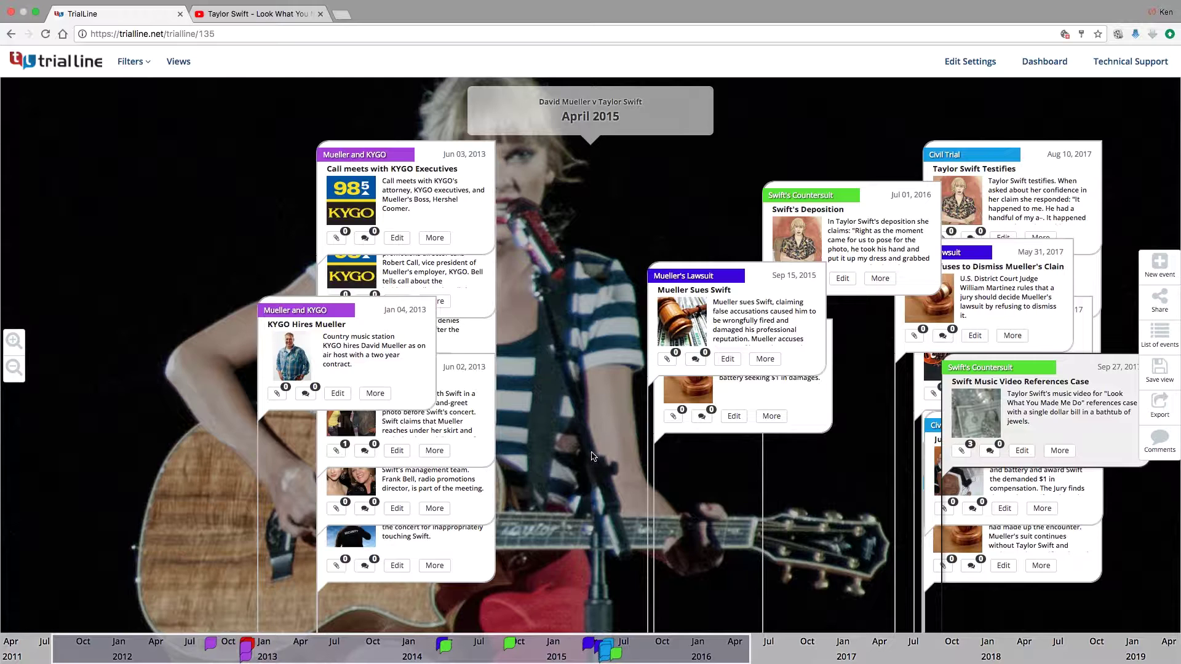
- Zoom the timeline out, then in to October 2017 to show the Sep 27 Swift Music Video References Case card
{"action": "scroll", "coordinate": [593, 456], "scroll_direction": "down", "scroll_amount": 3}
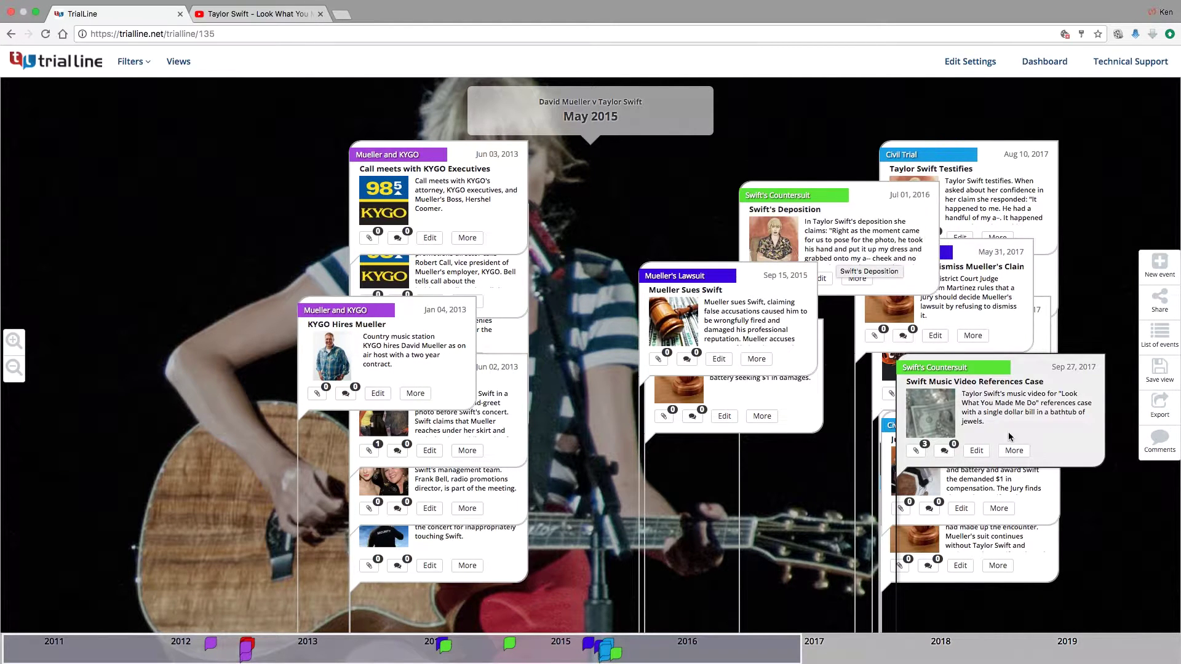
{"action": "scroll", "coordinate": [1023, 437], "scroll_direction": "up", "scroll_amount": 3}
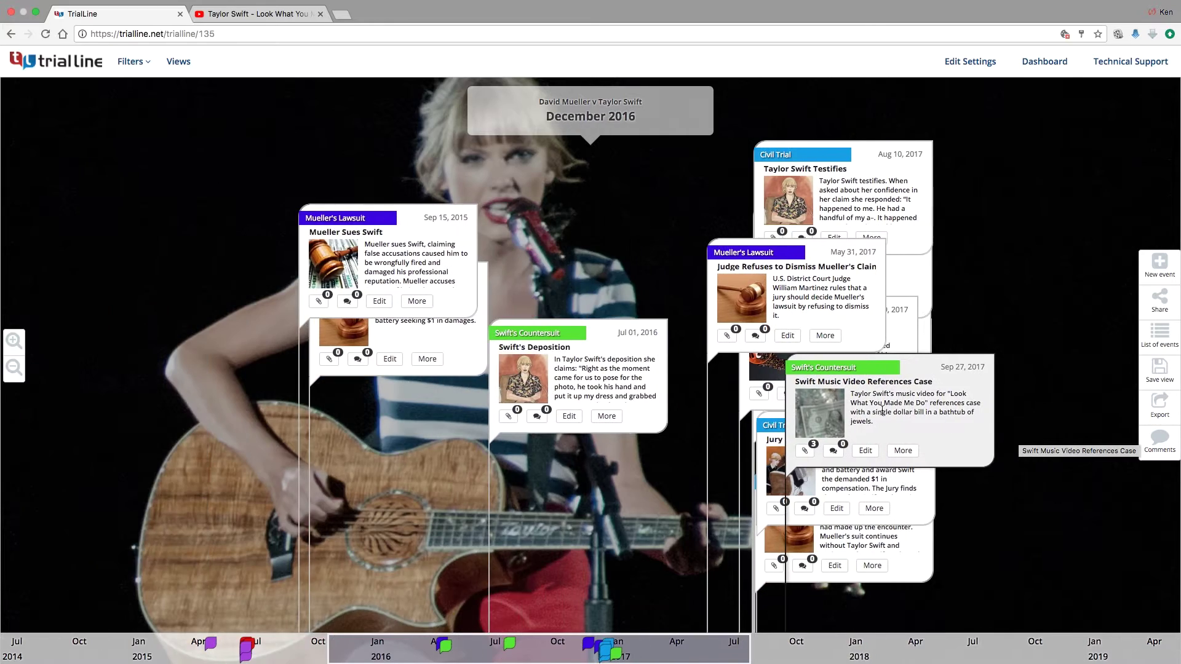
{"action": "scroll", "coordinate": [1023, 437], "scroll_direction": "up", "scroll_amount": 3}
{"action": "scroll", "coordinate": [755, 401], "scroll_direction": "up", "scroll_amount": 3}
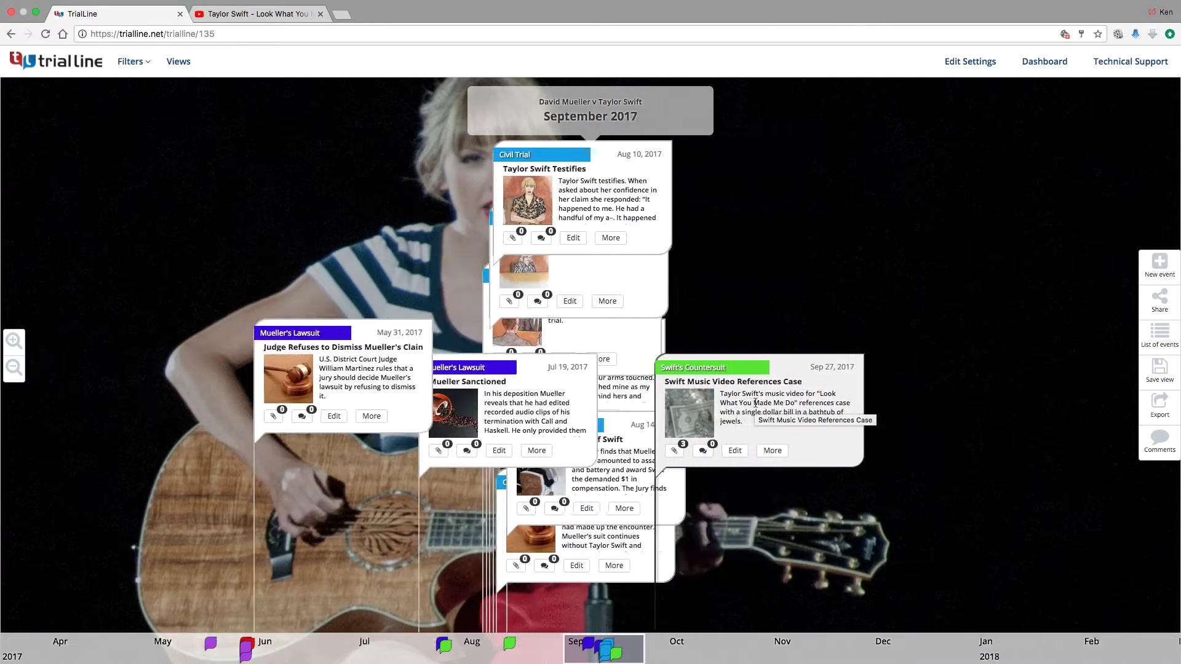
{"action": "scroll", "coordinate": [691, 393], "scroll_direction": "up", "scroll_amount": 1}
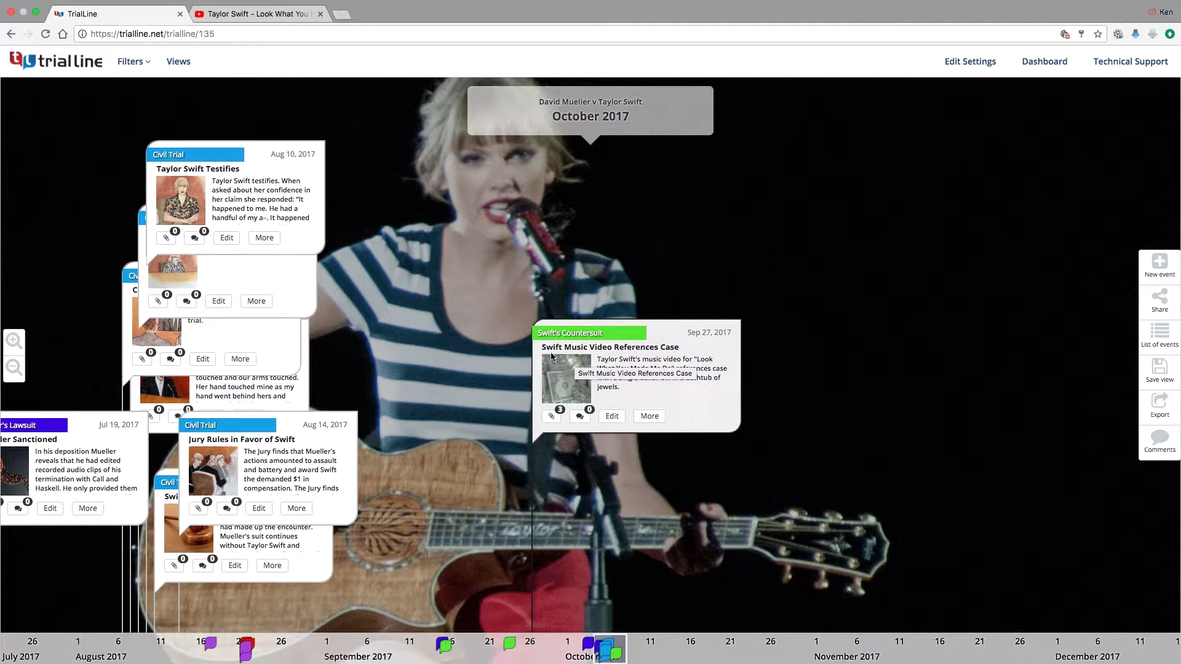
{"action": "left_click", "coordinate": [651, 417]}
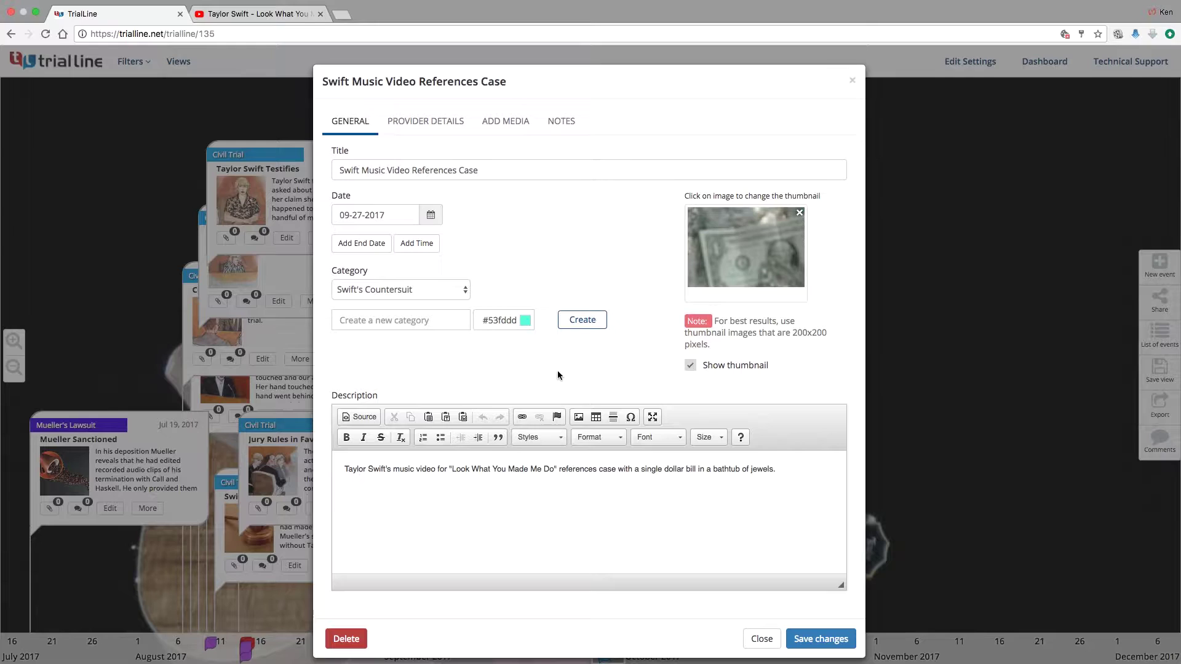
{"action": "left_click", "coordinate": [505, 122]}
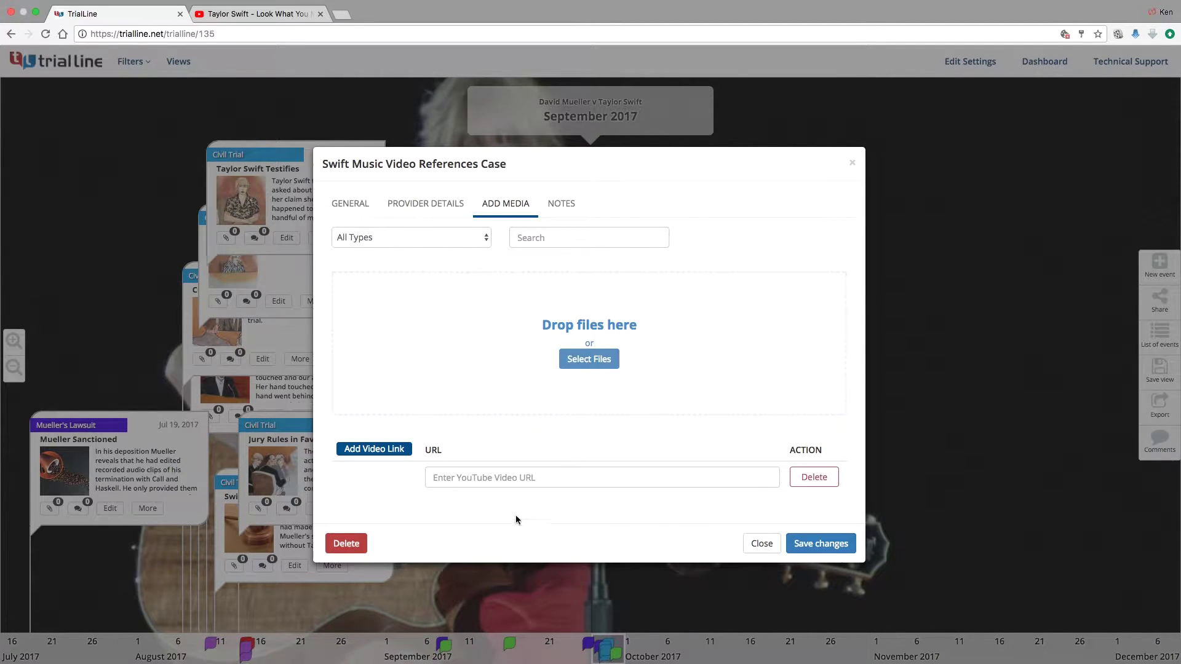
{"action": "left_click", "coordinate": [493, 484]}
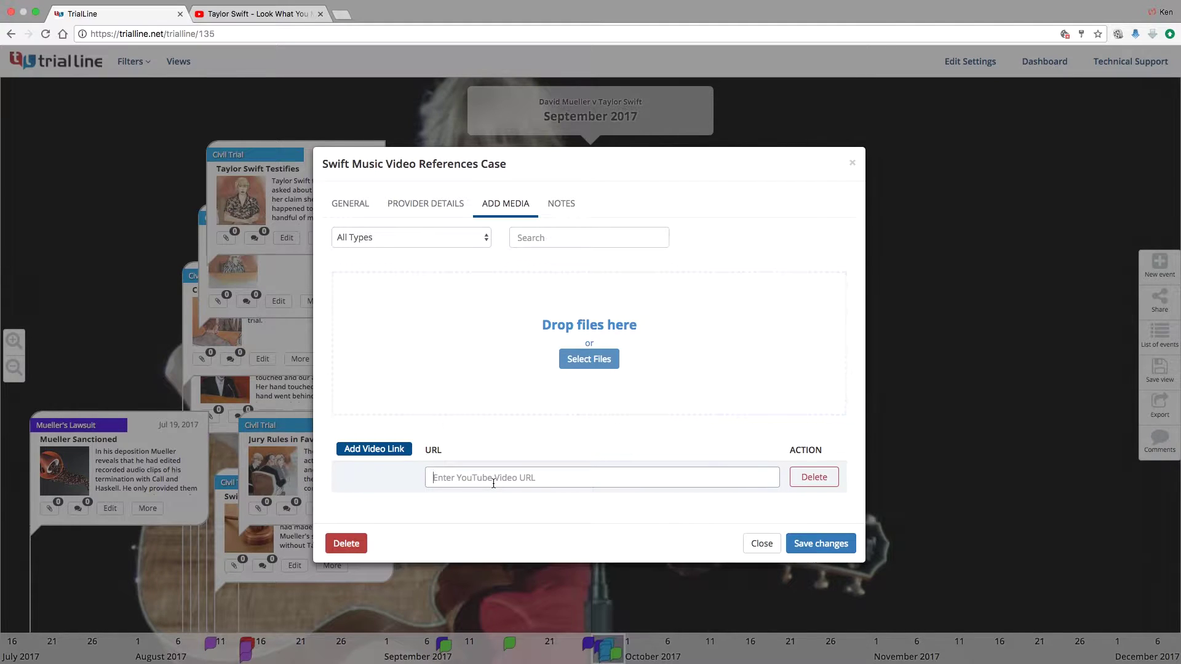
{"action": "left_click", "coordinate": [275, 13]}
{"action": "left_click", "coordinate": [290, 35]}
{"action": "key", "text": "super+c"}
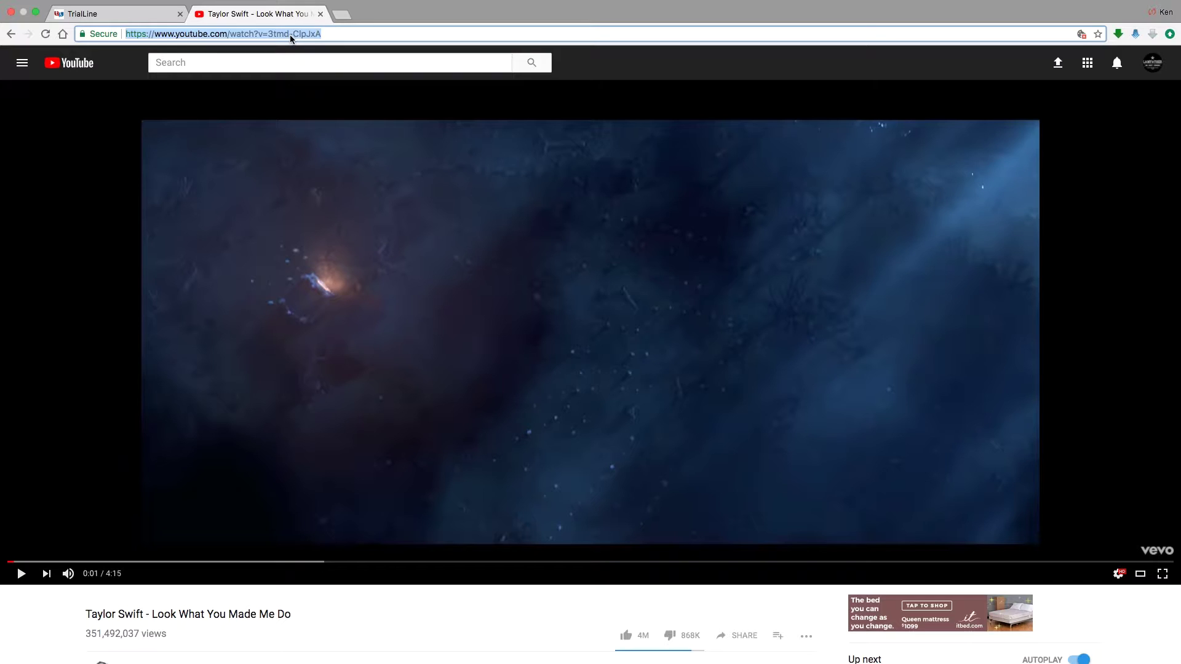
{"action": "left_click", "coordinate": [163, 8]}
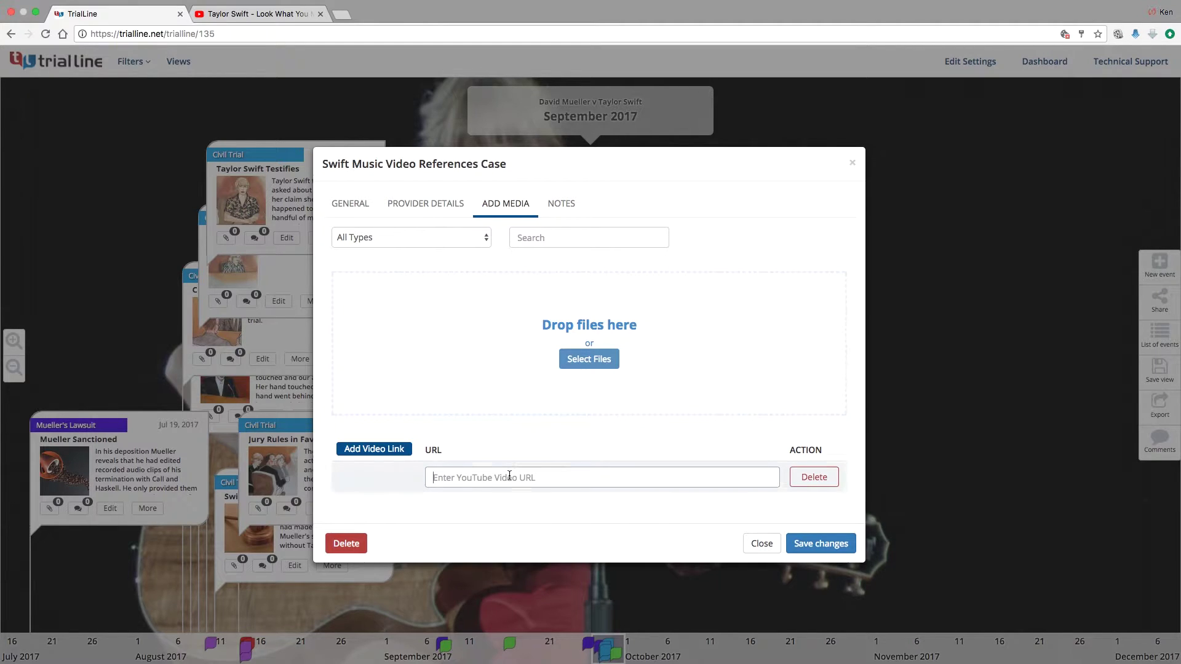
{"action": "key", "text": "super+v"}
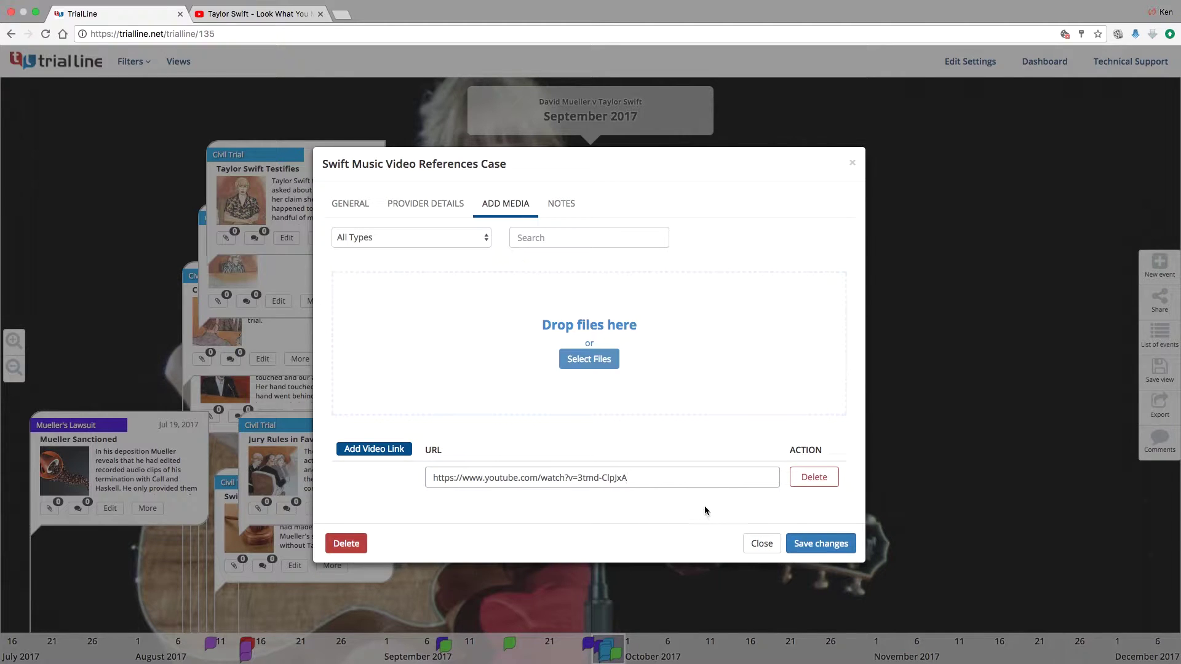
{"action": "left_click", "coordinate": [810, 541]}
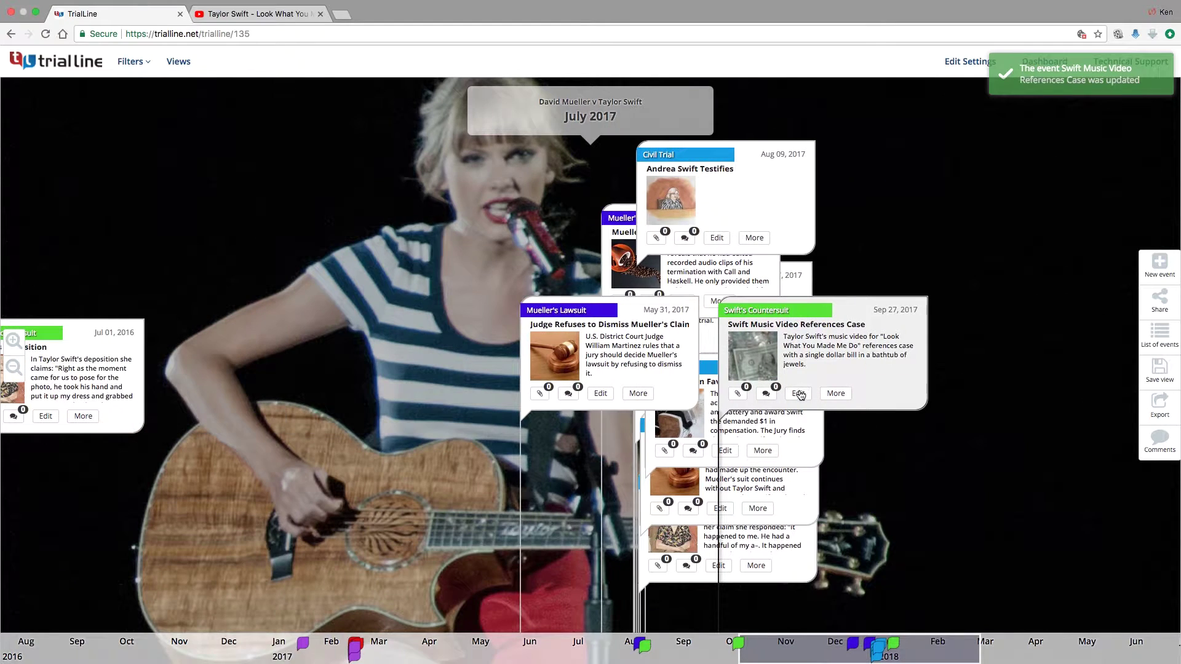
- Check the event's attached media in the editor, then close it
{"action": "left_click", "coordinate": [798, 393]}
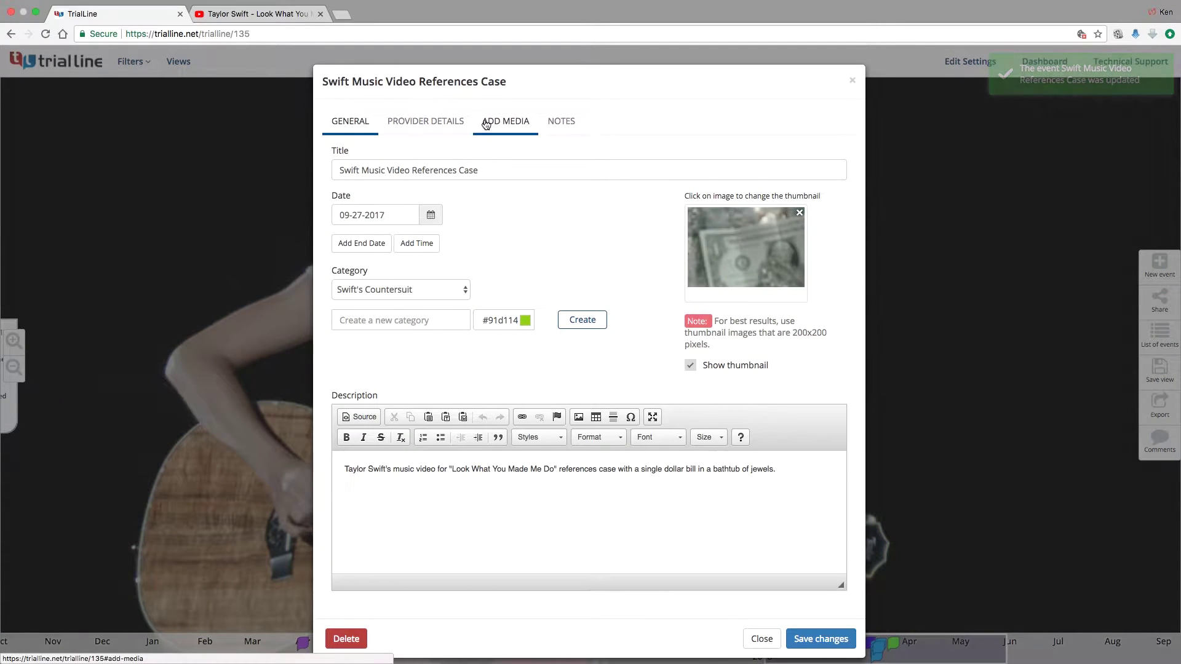
{"action": "left_click", "coordinate": [496, 121]}
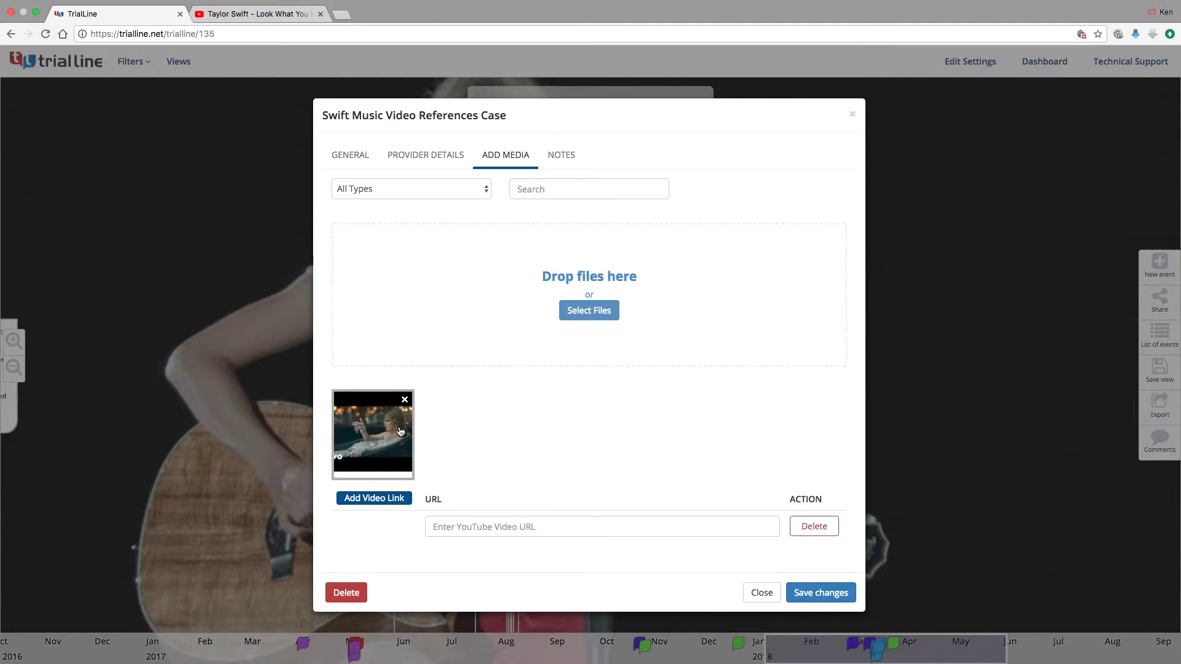
{"action": "left_click", "coordinate": [753, 589]}
- Play and pause the 'Look What You Made Me Do' video from the event's videos list
{"action": "left_click", "coordinate": [707, 395]}
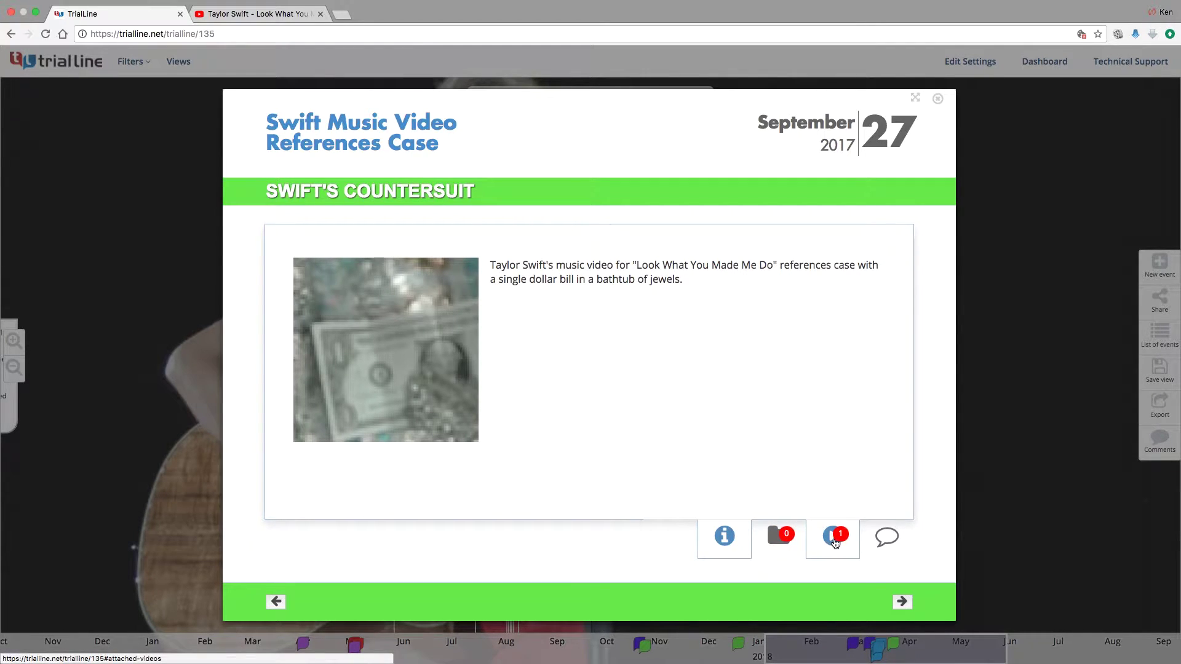
{"action": "left_click", "coordinate": [834, 538]}
{"action": "left_click", "coordinate": [361, 289]}
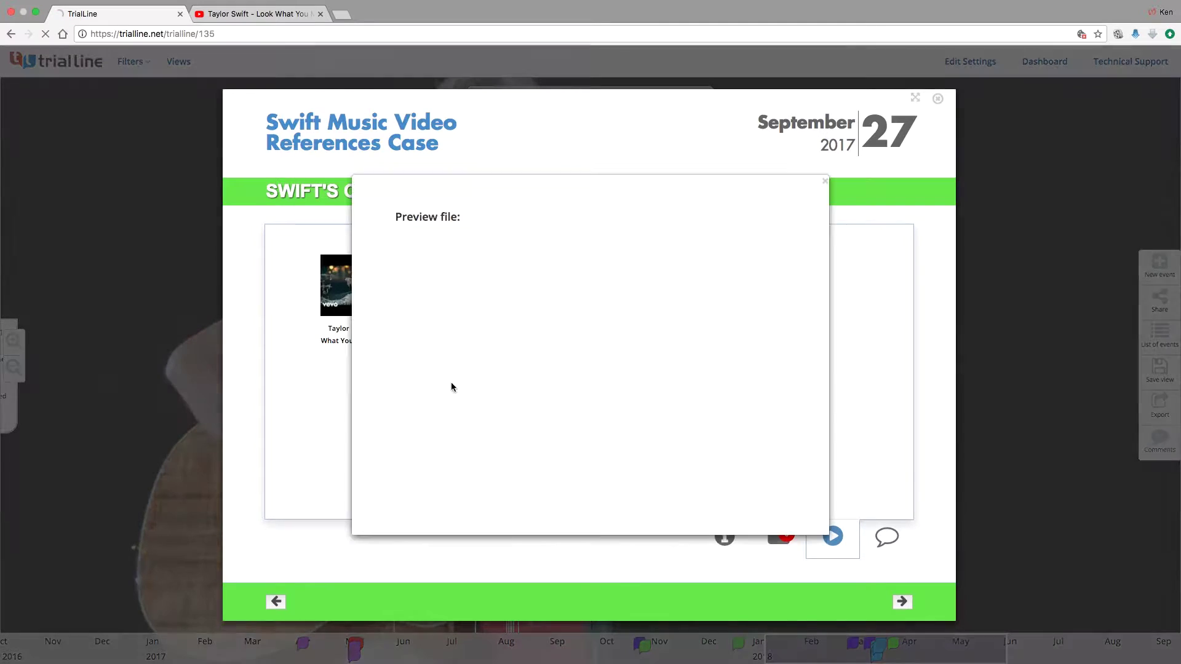
{"action": "left_click", "coordinate": [540, 424]}
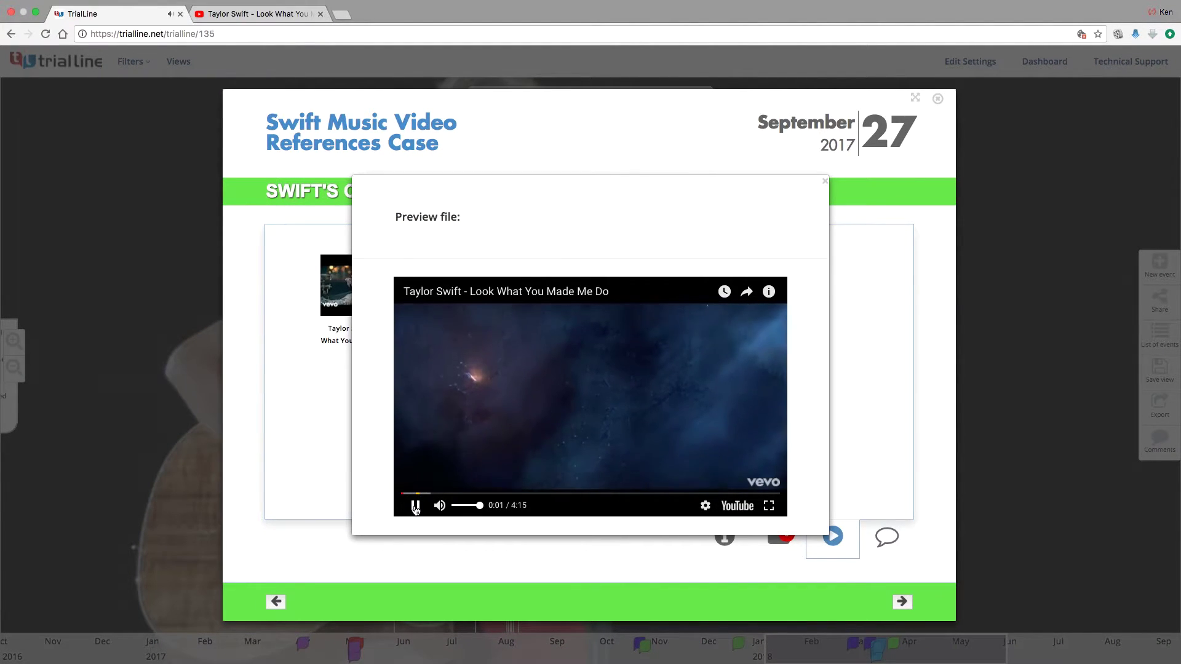
{"action": "left_click", "coordinate": [489, 379]}
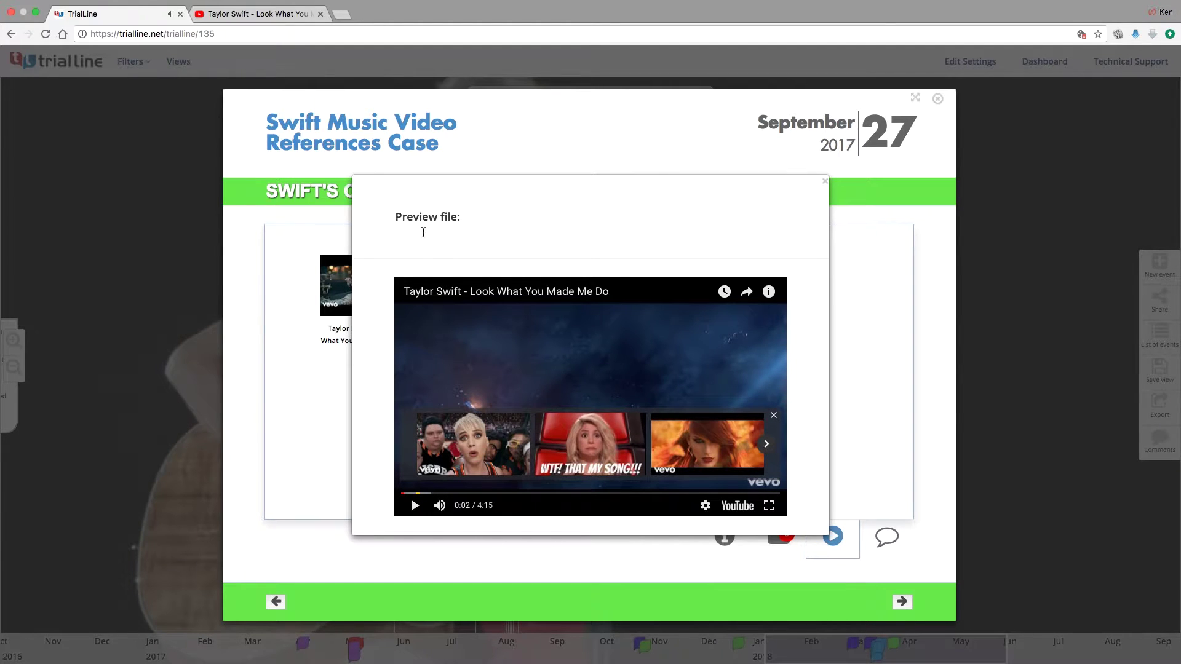
{"action": "left_click", "coordinate": [825, 181]}
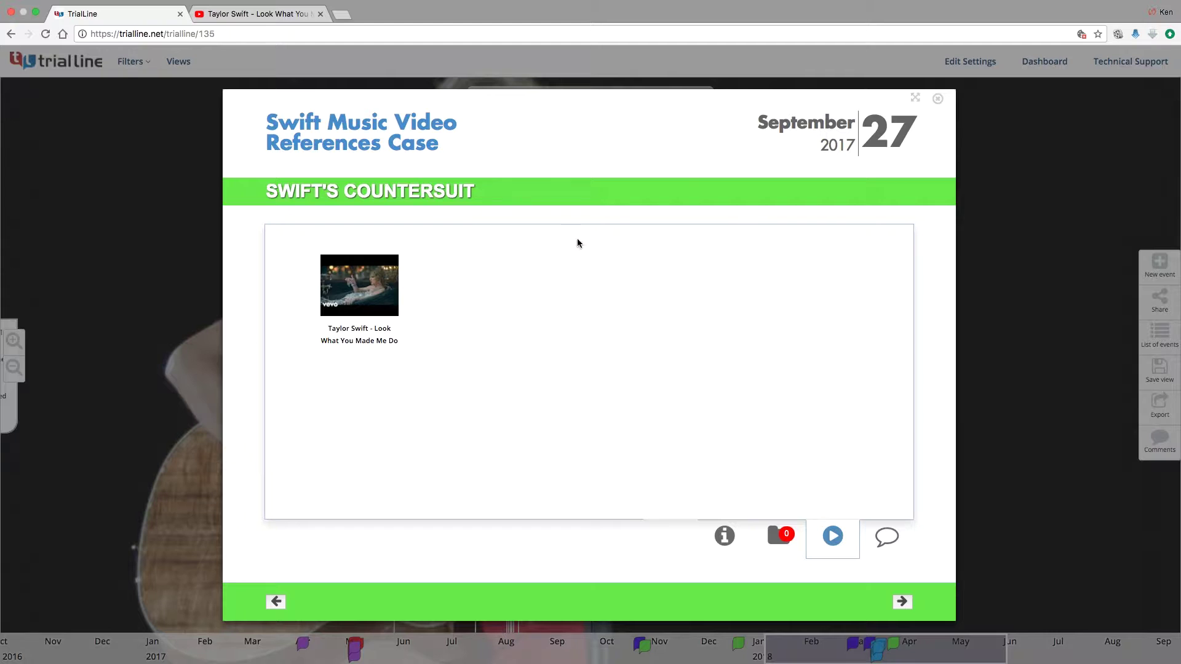
{"action": "left_click", "coordinate": [778, 536]}
- Upload 'Swift Dollar Bill.png' and 'Swift music video.png' to the event and save it
{"action": "key", "text": "Escape"}
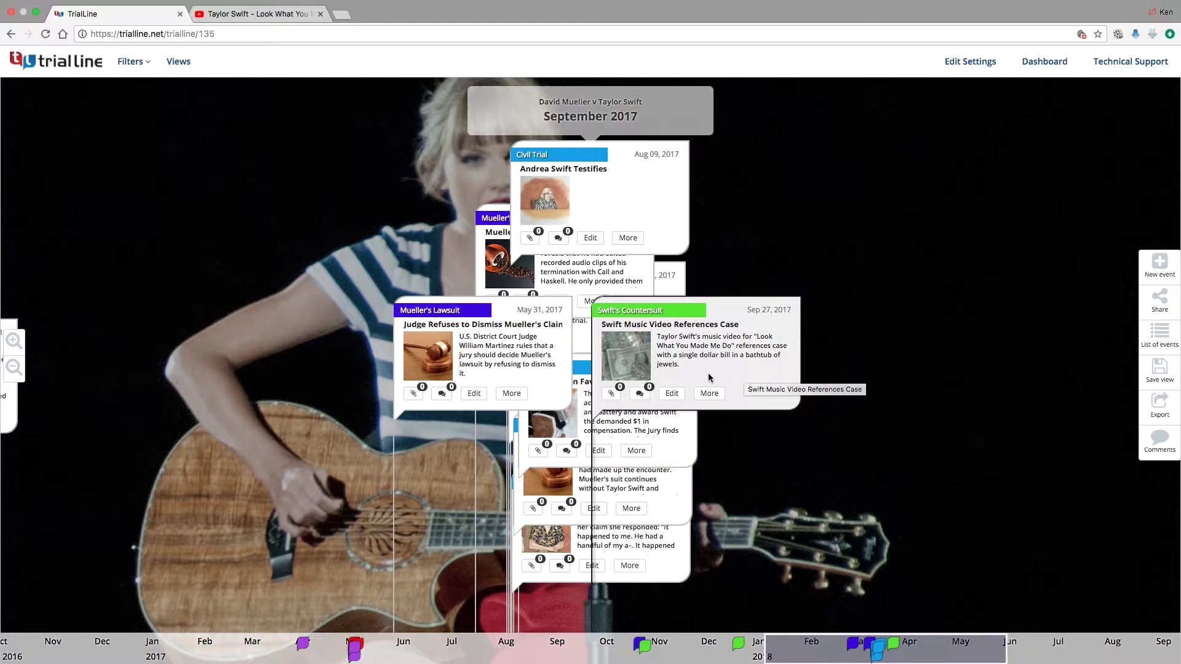
{"action": "left_click", "coordinate": [671, 393]}
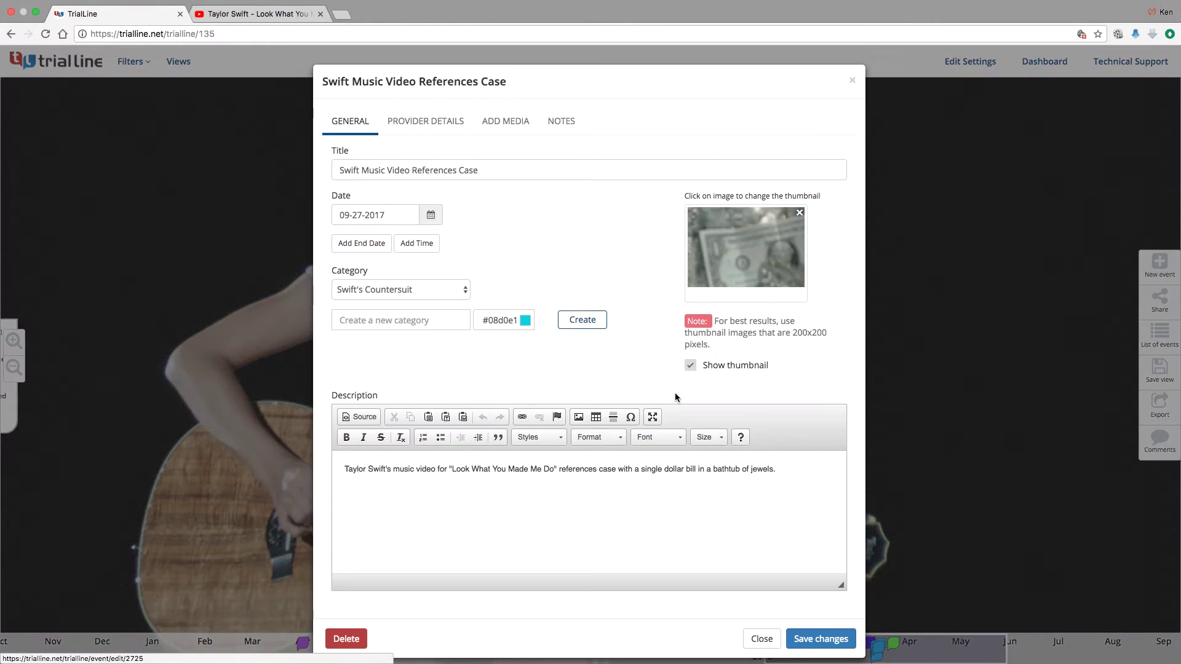
{"action": "left_click", "coordinate": [509, 117]}
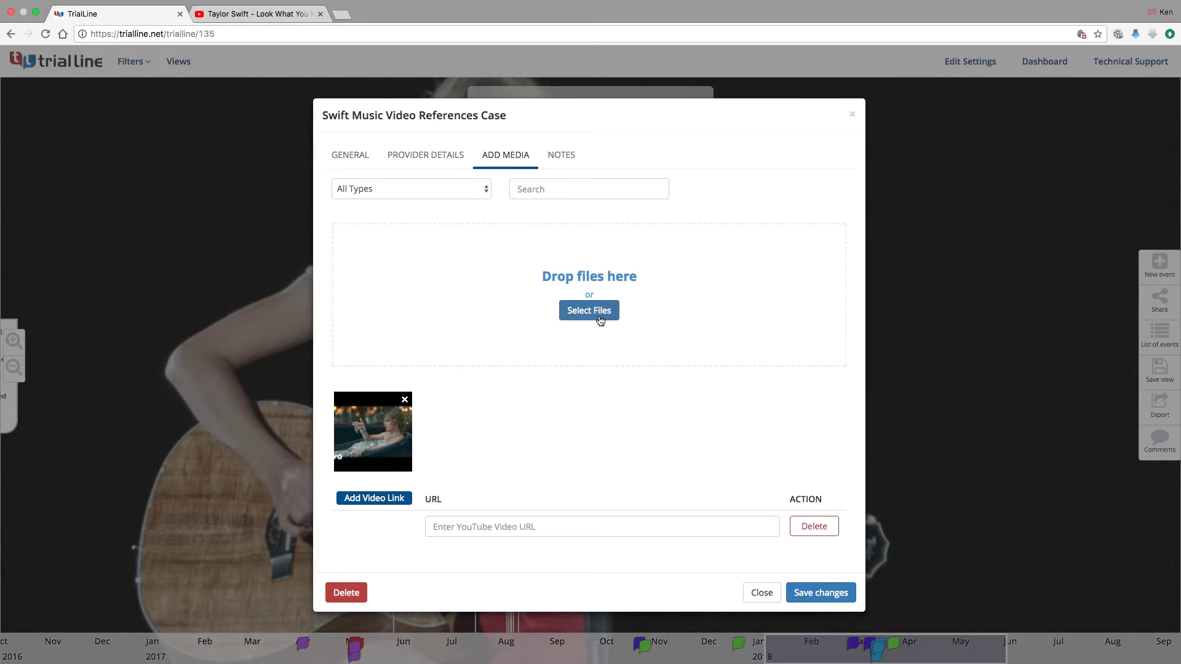
{"action": "left_click", "coordinate": [600, 320]}
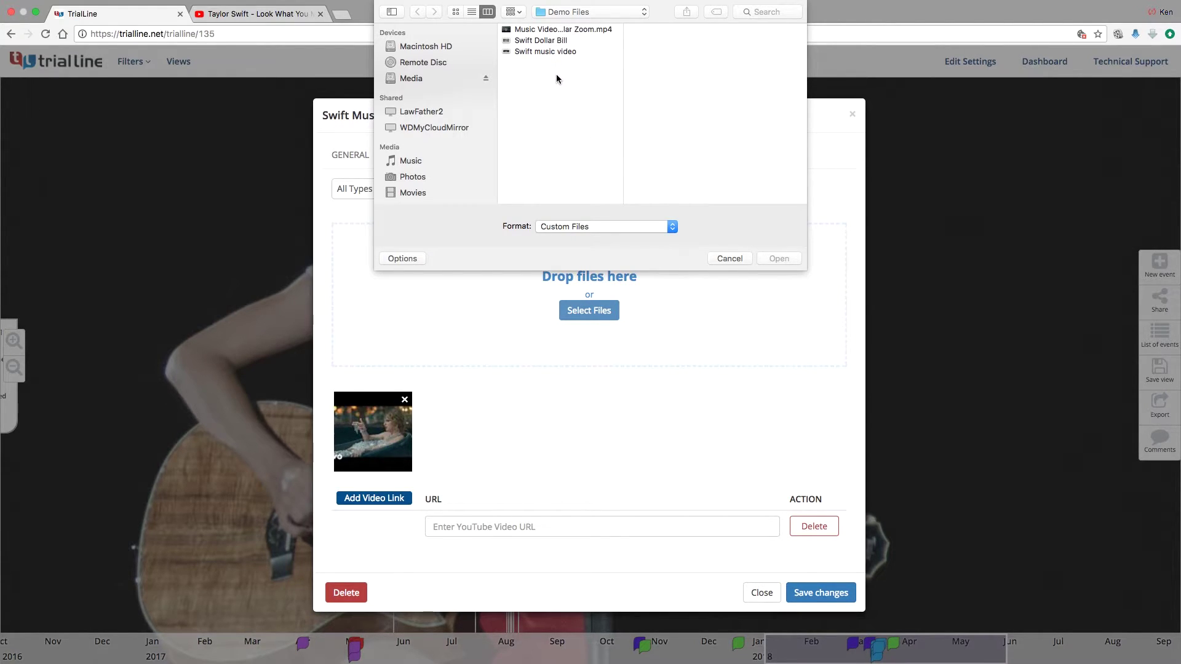
{"action": "left_click_drag", "start_coordinate": [550, 58], "coordinate": [548, 43]}
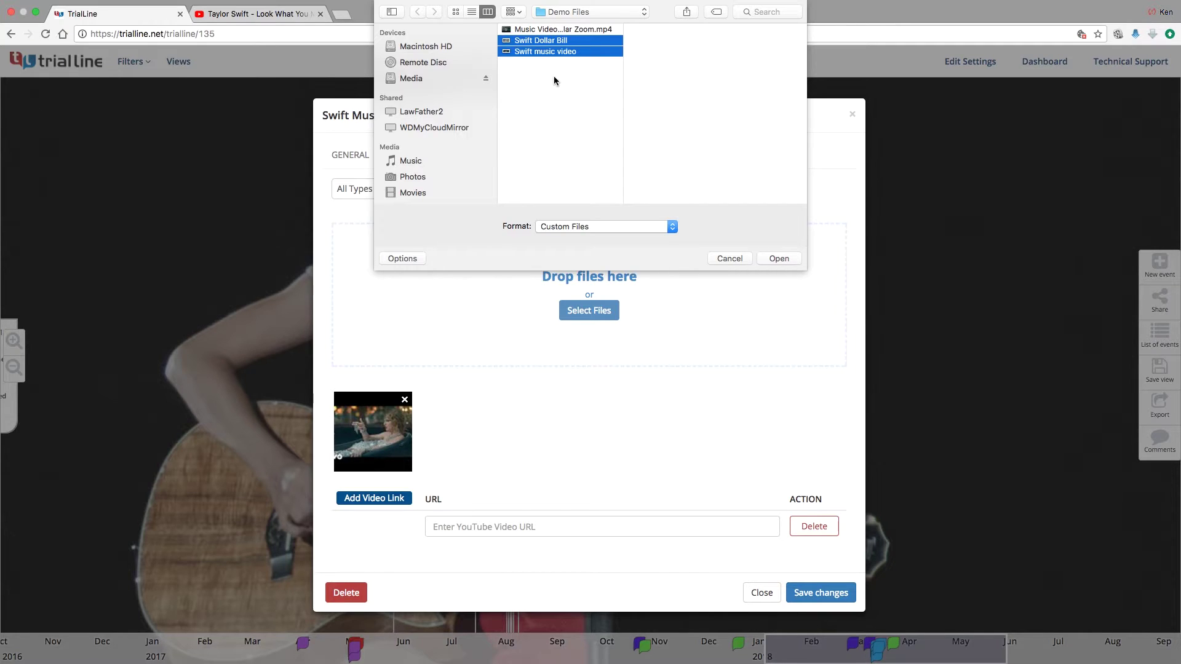
{"action": "left_click", "coordinate": [772, 259]}
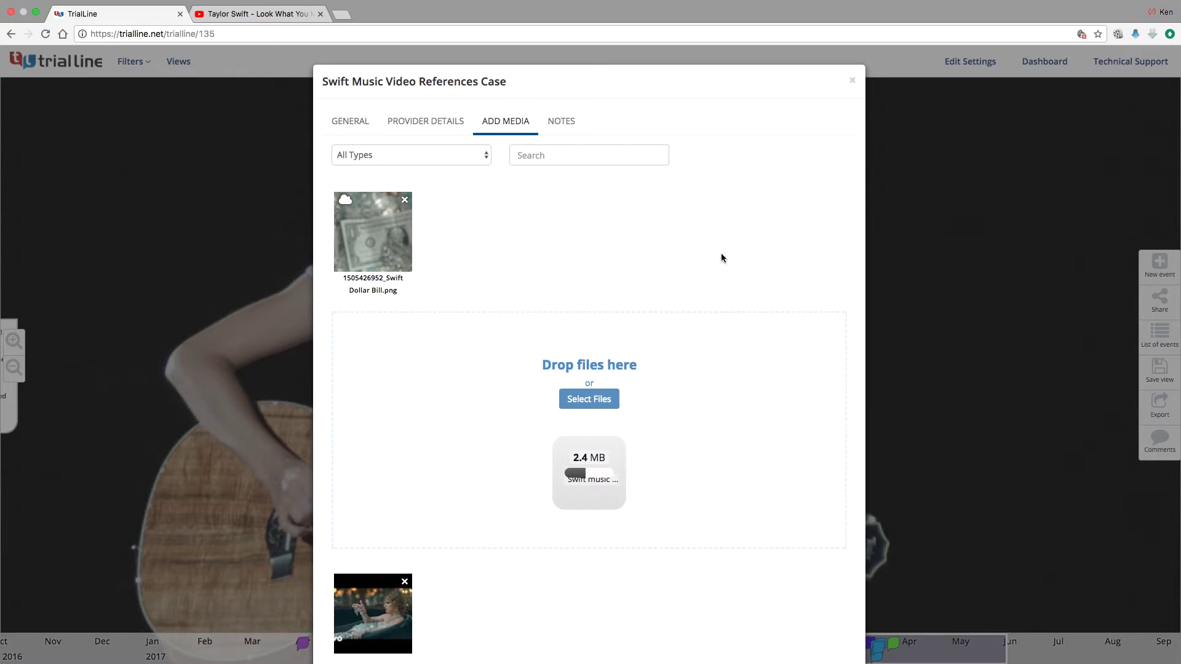
{"action": "scroll", "coordinate": [723, 308], "scroll_direction": "down", "scroll_amount": 2}
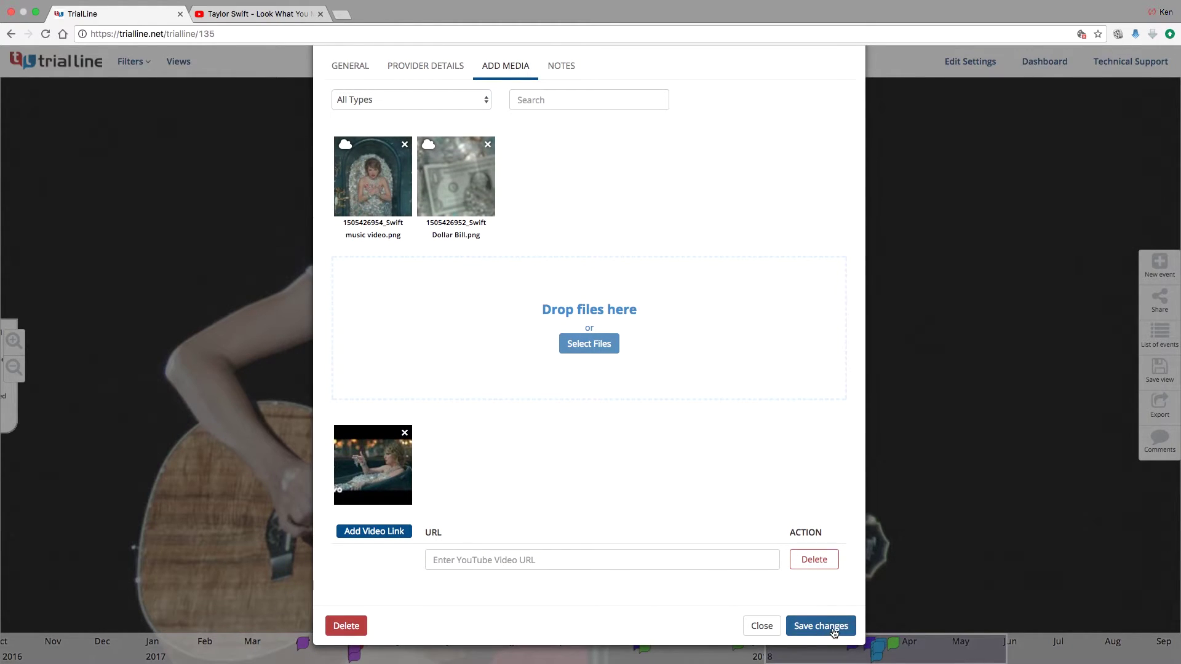
{"action": "left_click", "coordinate": [822, 626]}
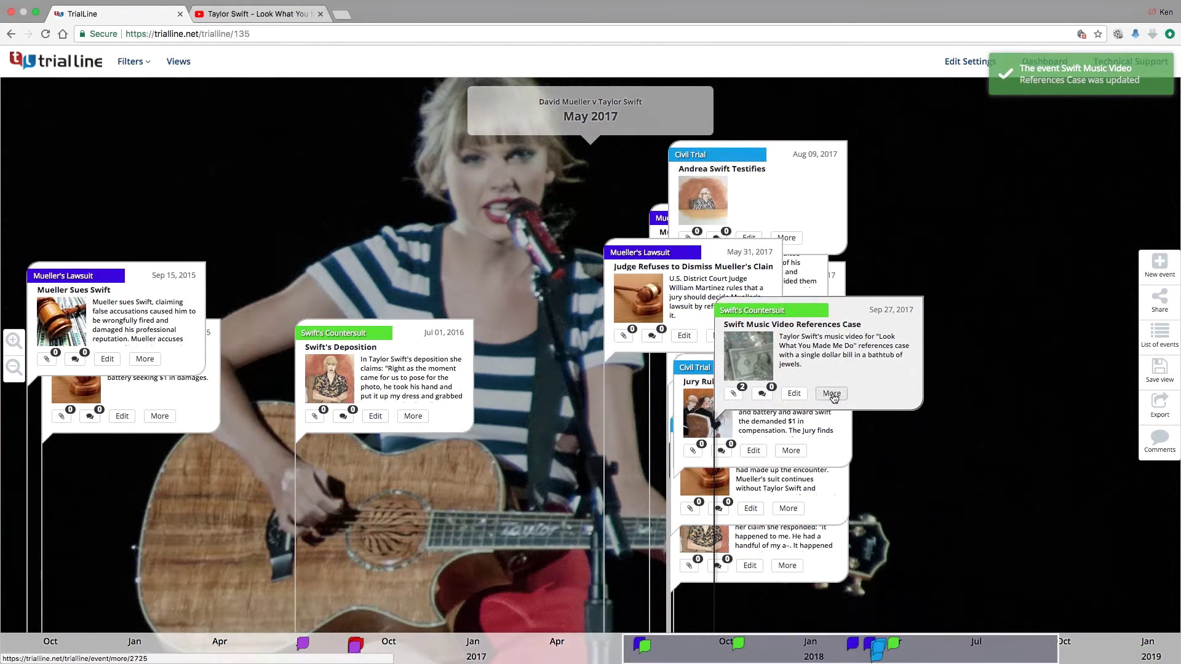
- Confirm both images are in the event's file list and preview 'Swift music video.png'
{"action": "left_click", "coordinate": [831, 394]}
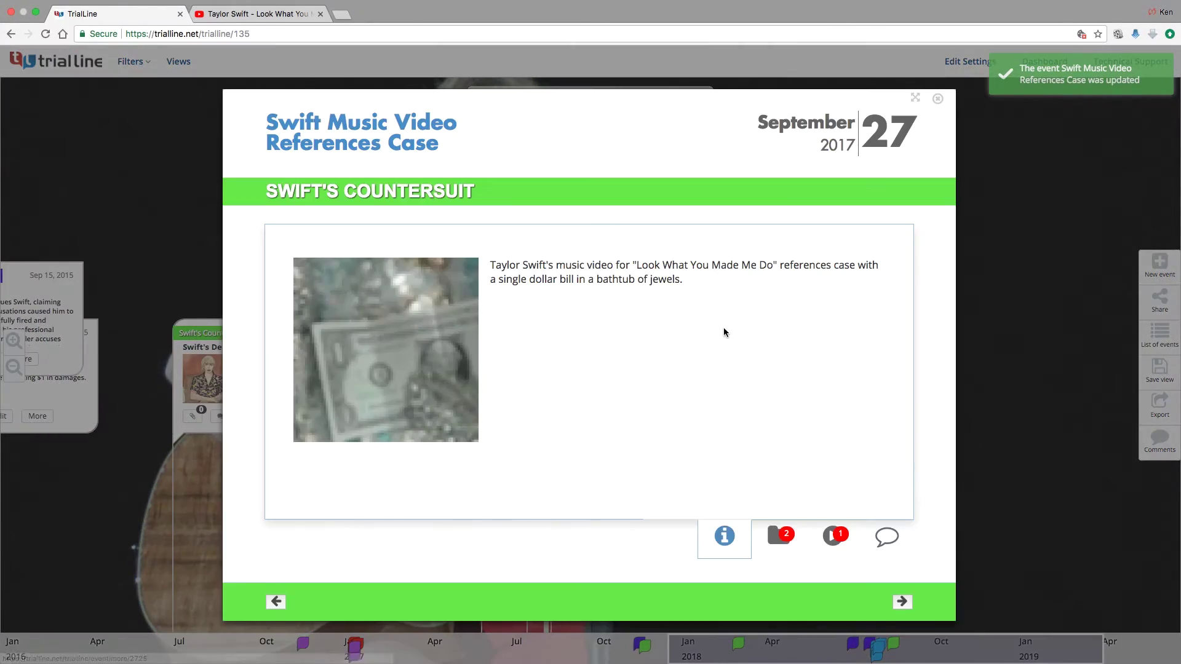
{"action": "left_click", "coordinate": [792, 538]}
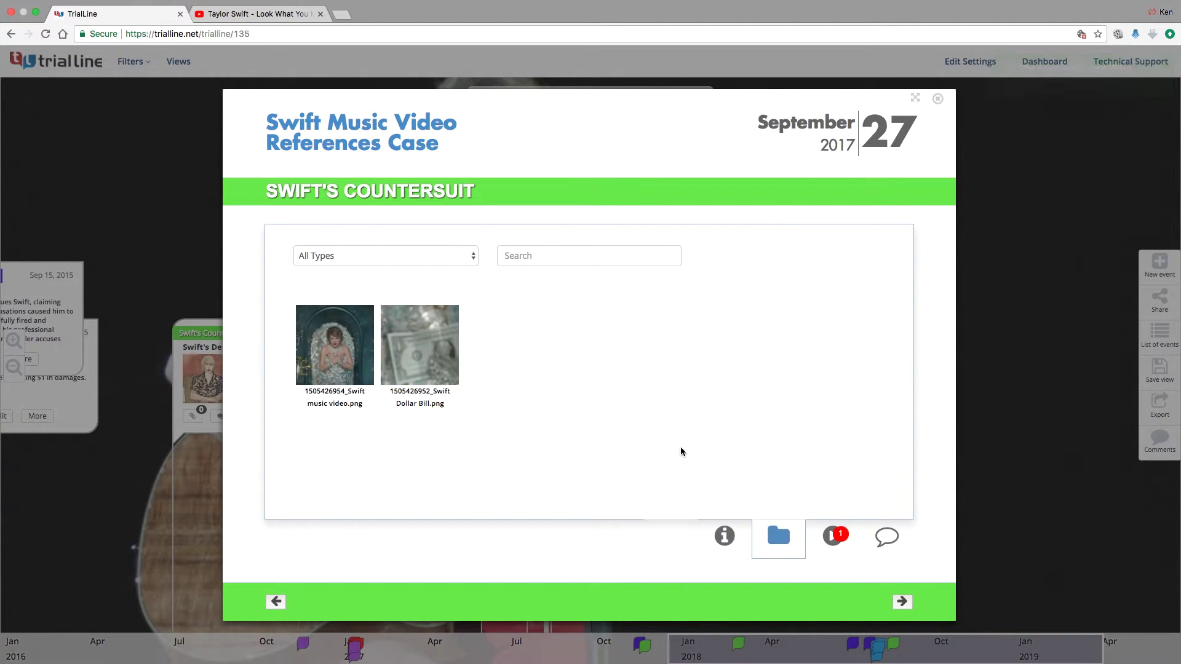
{"action": "left_click", "coordinate": [730, 545]}
{"action": "left_click", "coordinate": [786, 546]}
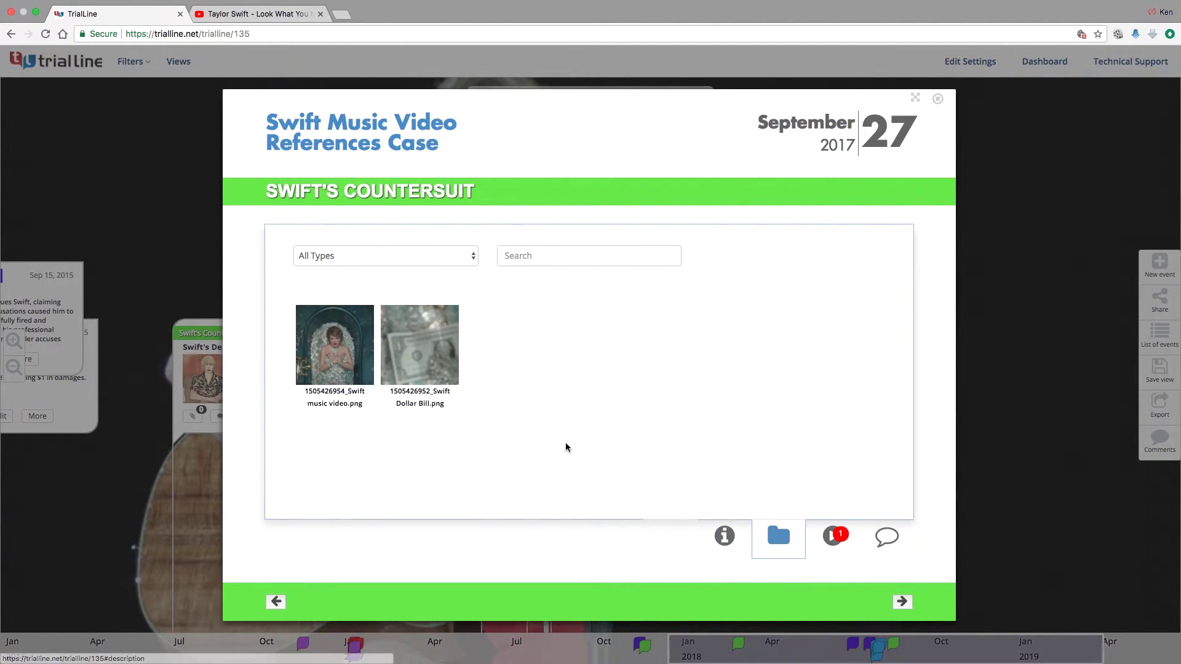
{"action": "left_click", "coordinate": [347, 358]}
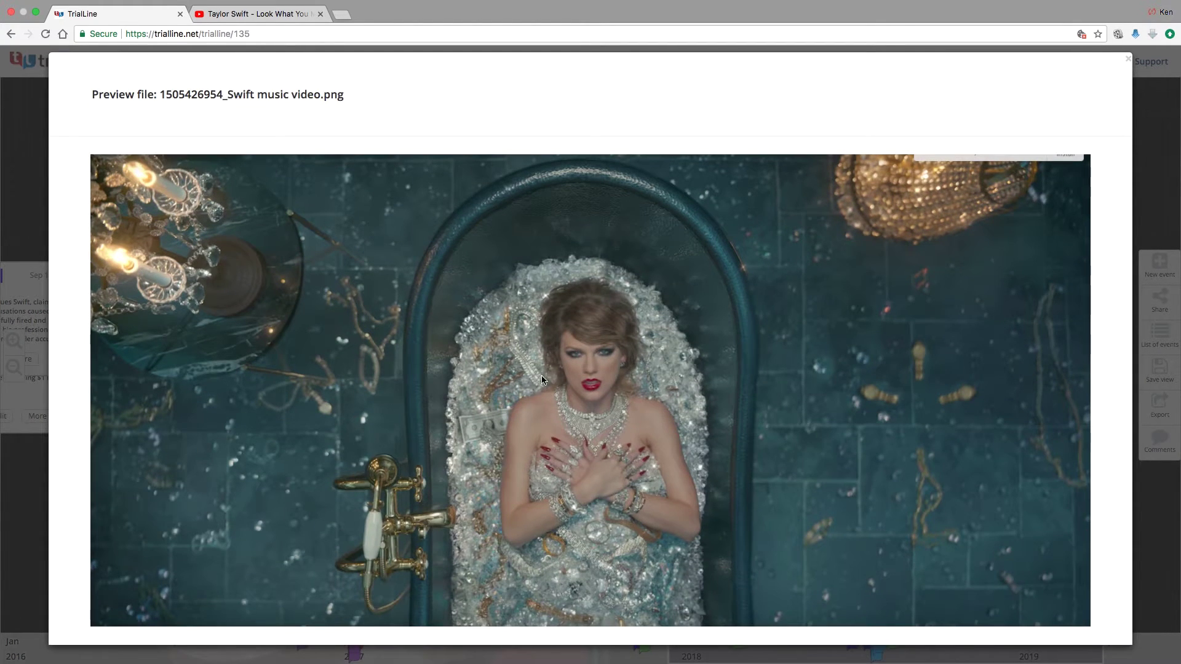
{"action": "key", "text": "Escape"}
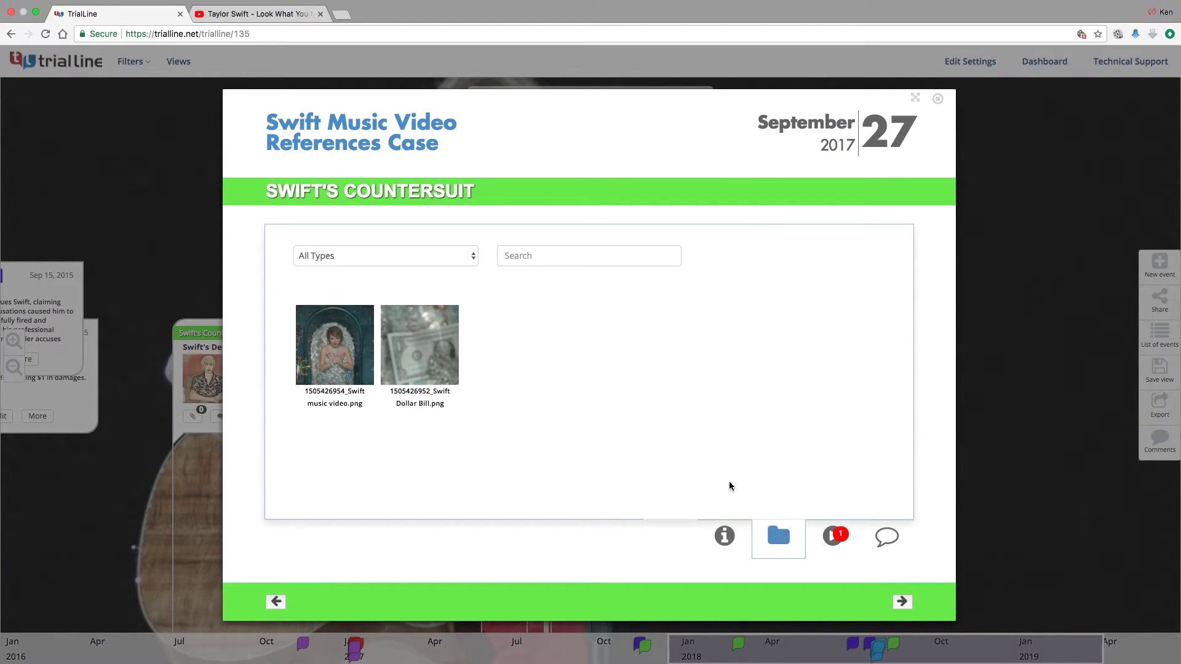
- Upload 'Music Video Dollar Zoom.mp4' to the event's media and save it
{"action": "left_click", "coordinate": [938, 99]}
{"action": "left_click", "coordinate": [651, 392]}
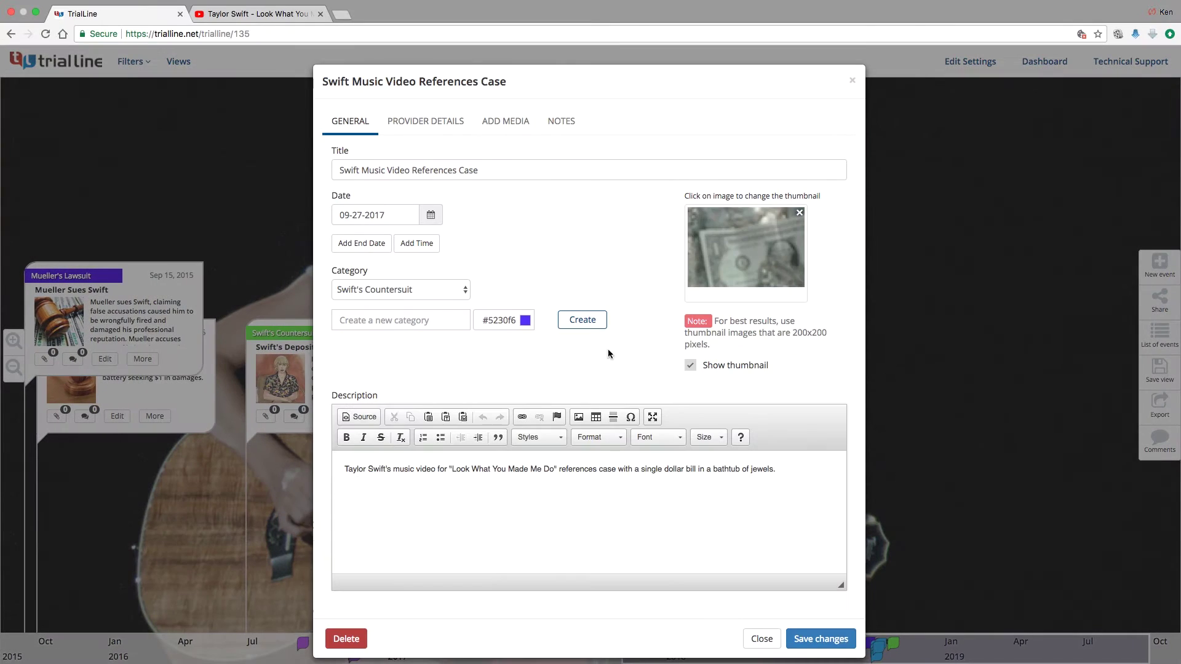
{"action": "left_click", "coordinate": [508, 121]}
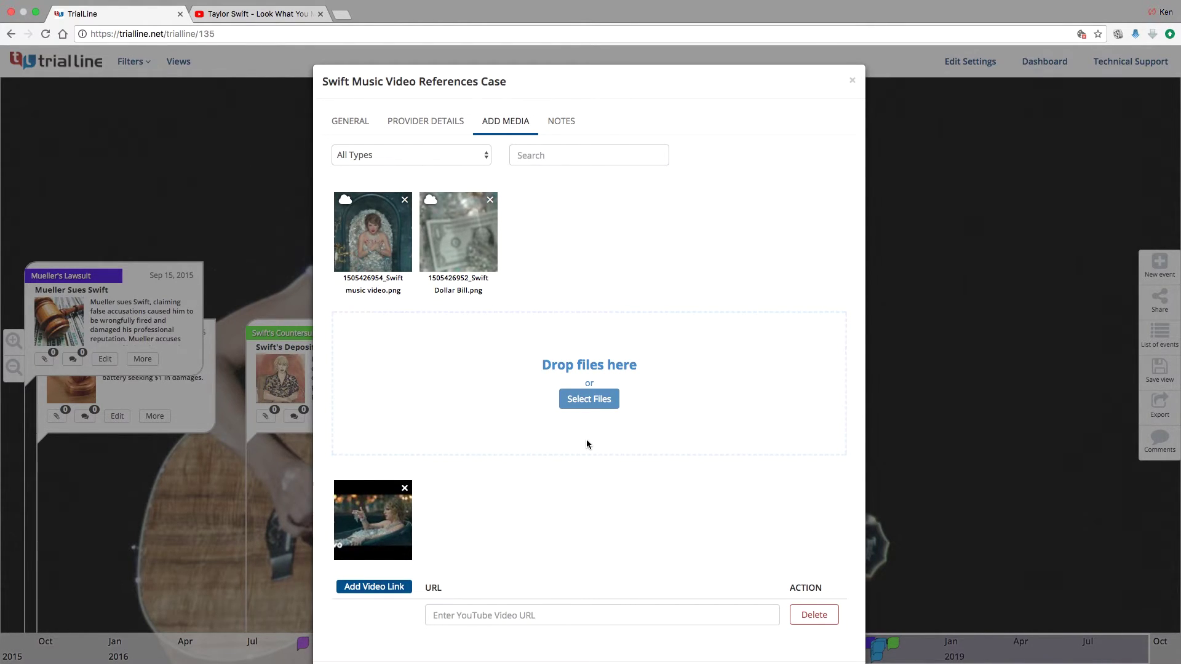
{"action": "left_click", "coordinate": [589, 400]}
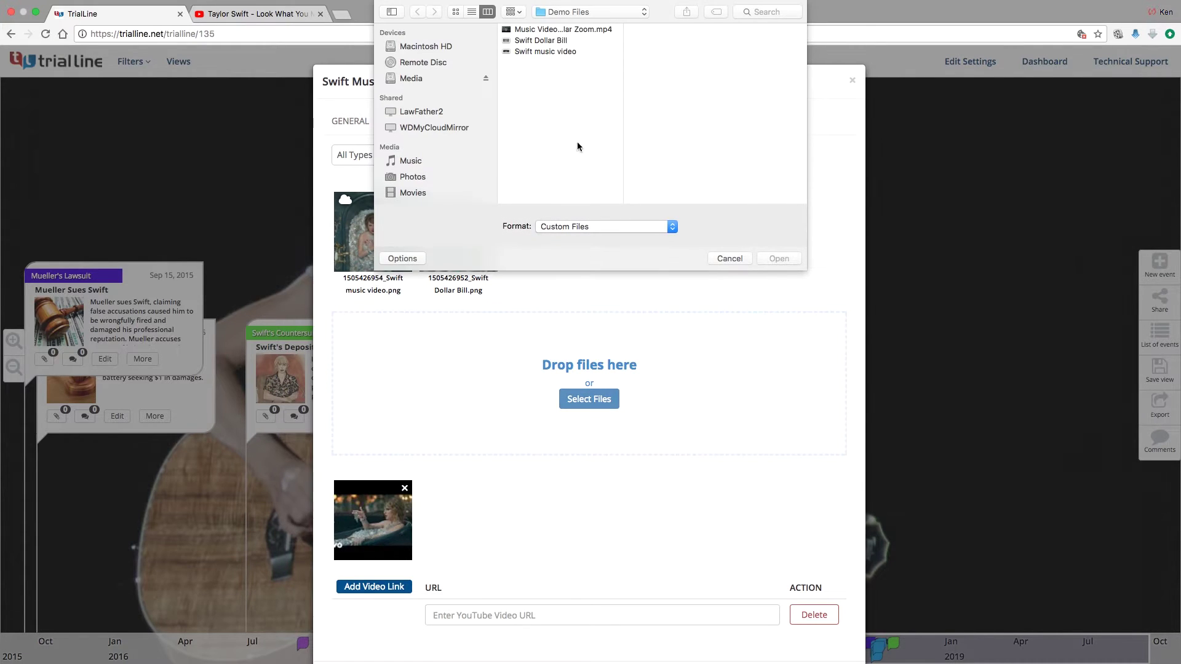
{"action": "left_click", "coordinate": [576, 30]}
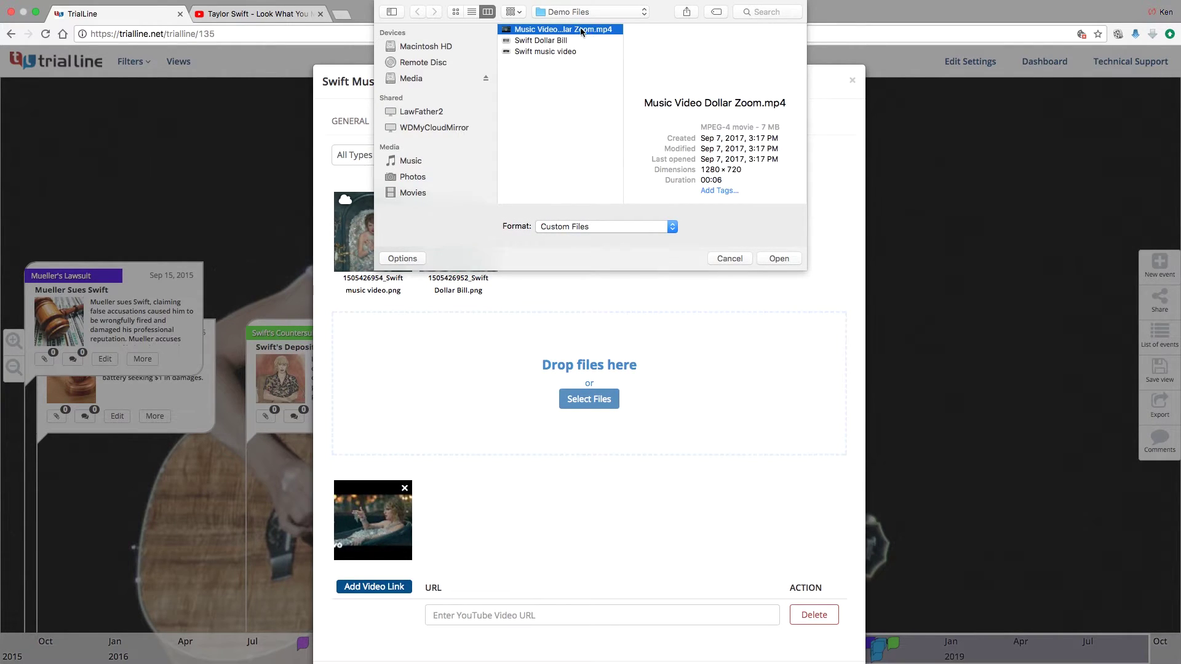
{"action": "left_click", "coordinate": [777, 259]}
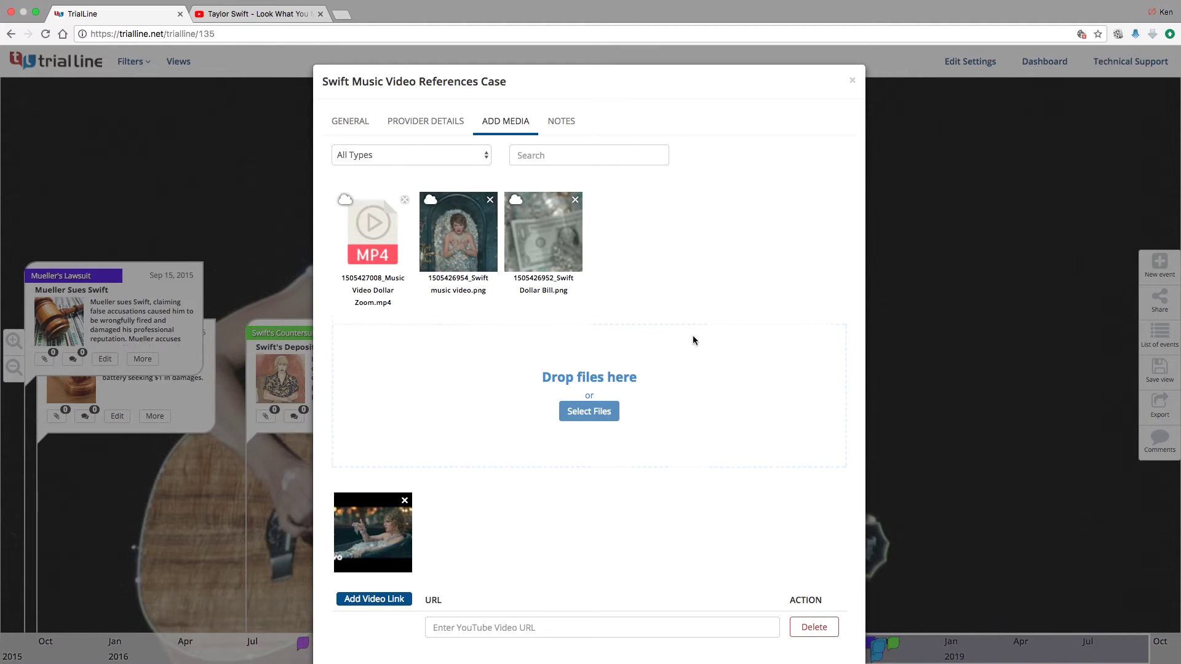
{"action": "scroll", "coordinate": [806, 484], "scroll_direction": "down", "scroll_amount": 2}
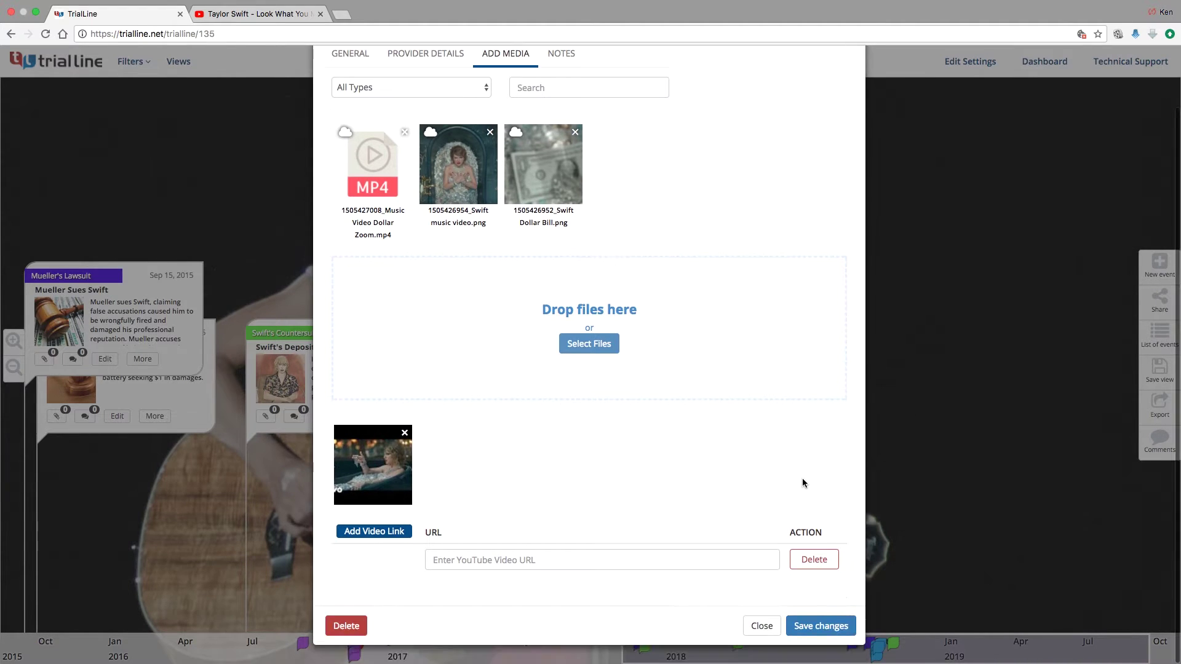
{"action": "left_click", "coordinate": [818, 625]}
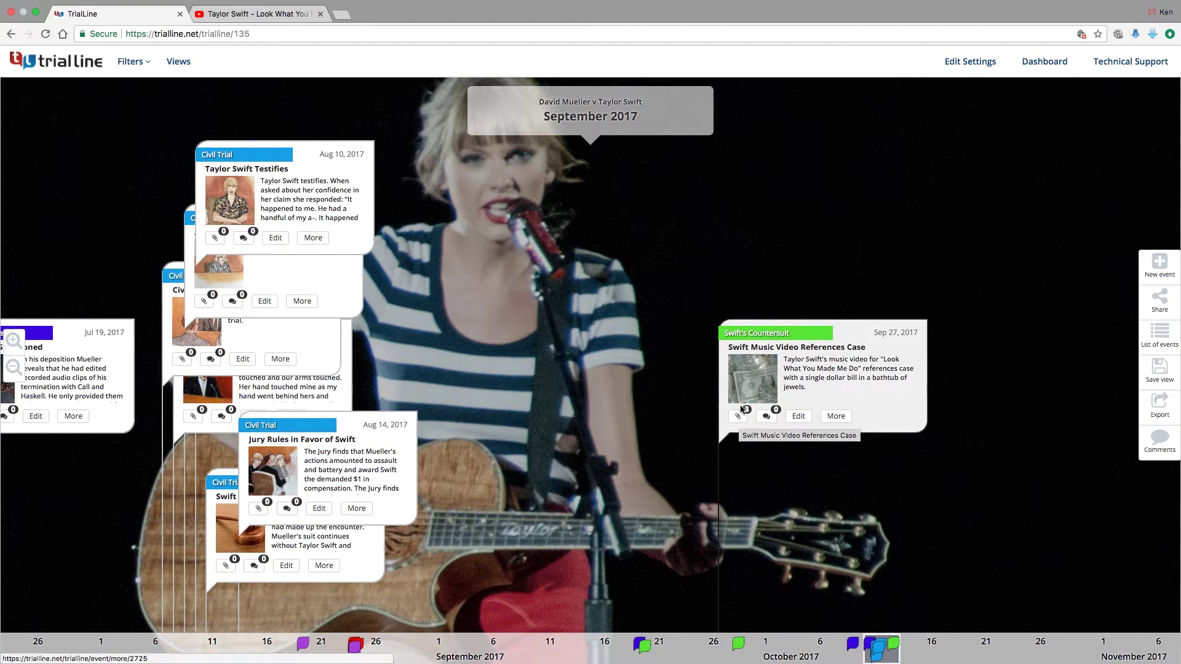
- Play the attached 'Music Video Dollar Zoom.mp4' clip from the event's details
{"action": "left_click", "coordinate": [740, 417]}
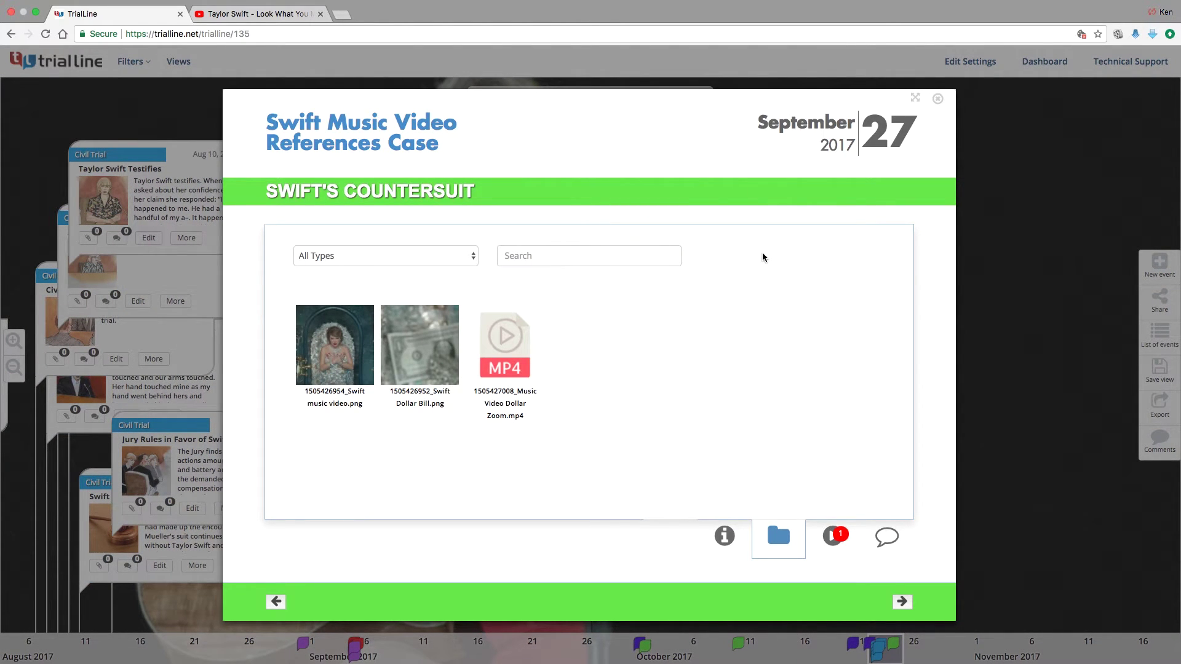
{"action": "left_click", "coordinate": [513, 349]}
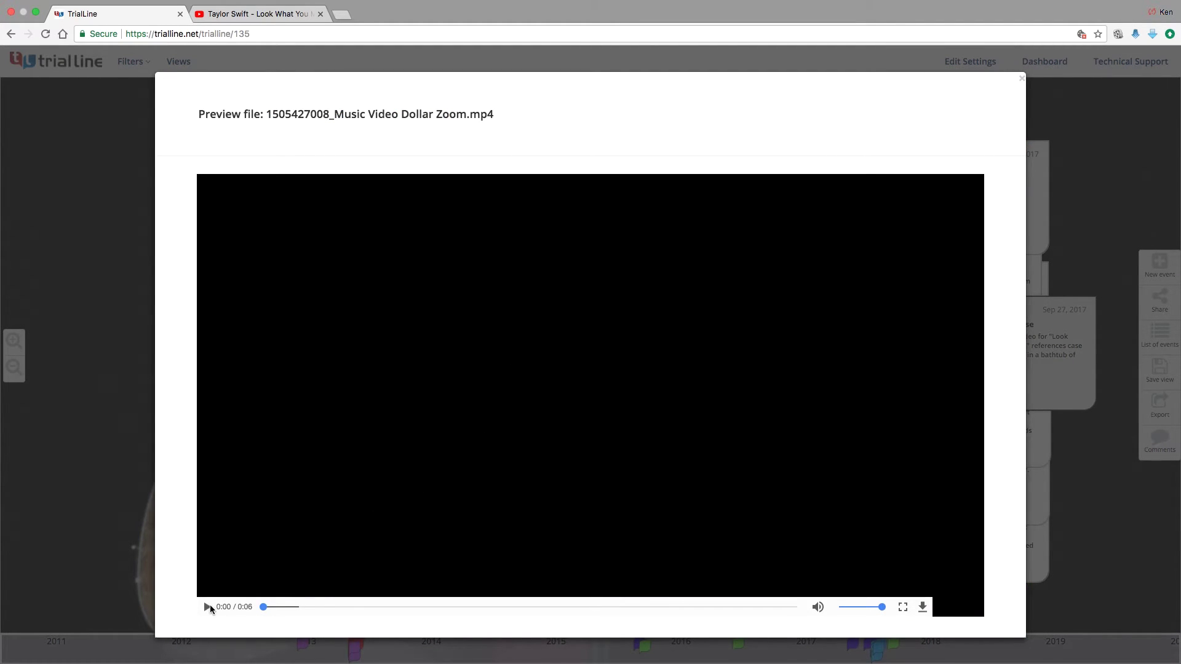
{"action": "left_click", "coordinate": [207, 607]}
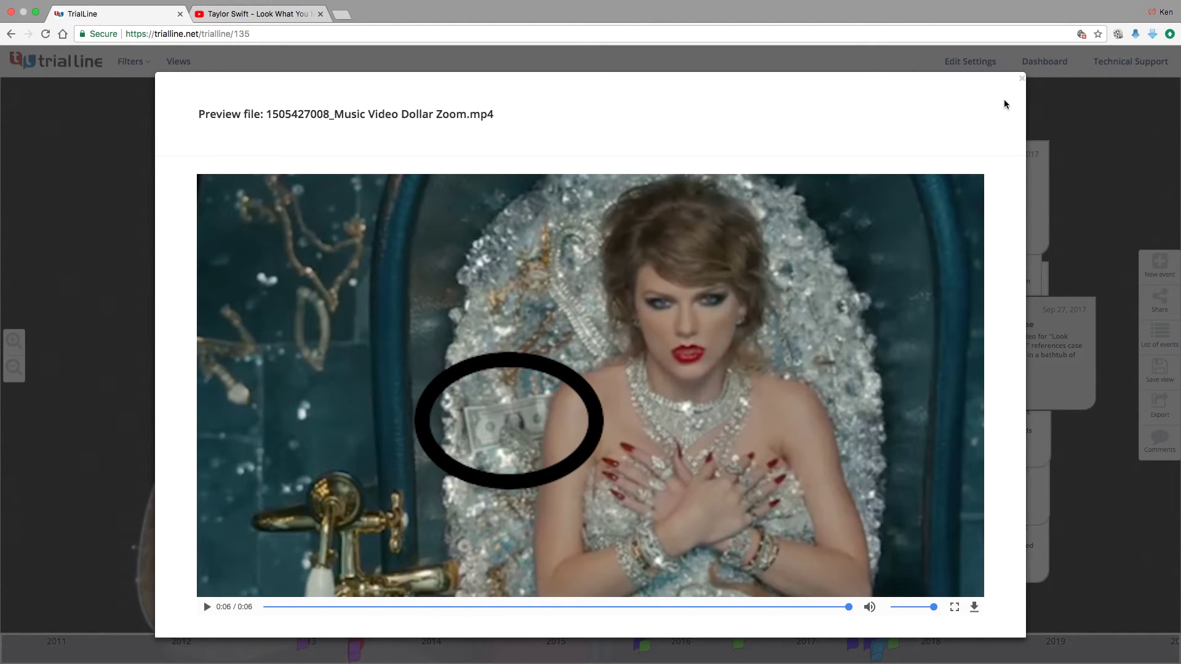
{"action": "left_click", "coordinate": [1022, 78]}
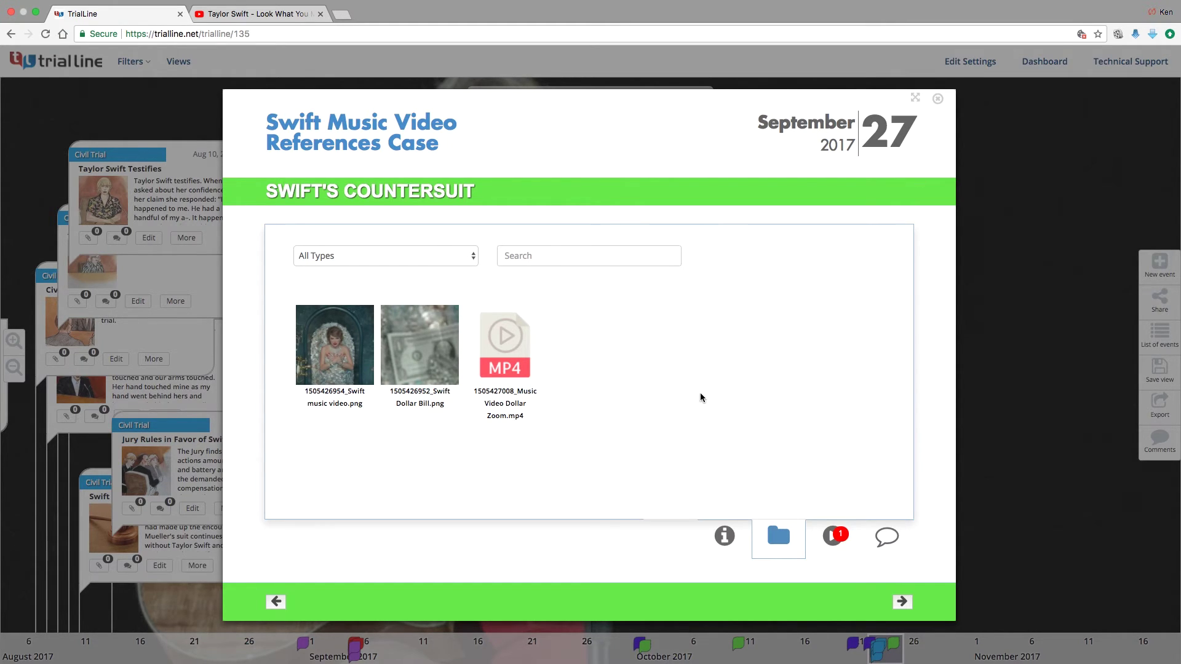
{"action": "left_click", "coordinate": [937, 99]}
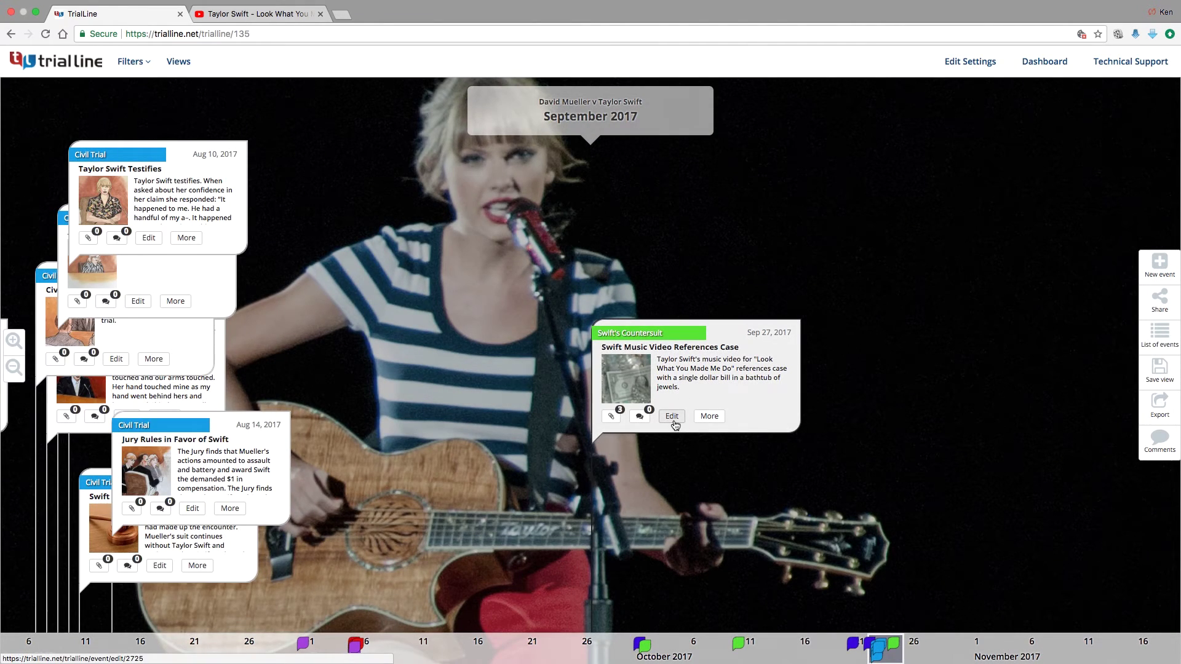
{"action": "left_click", "coordinate": [610, 418]}
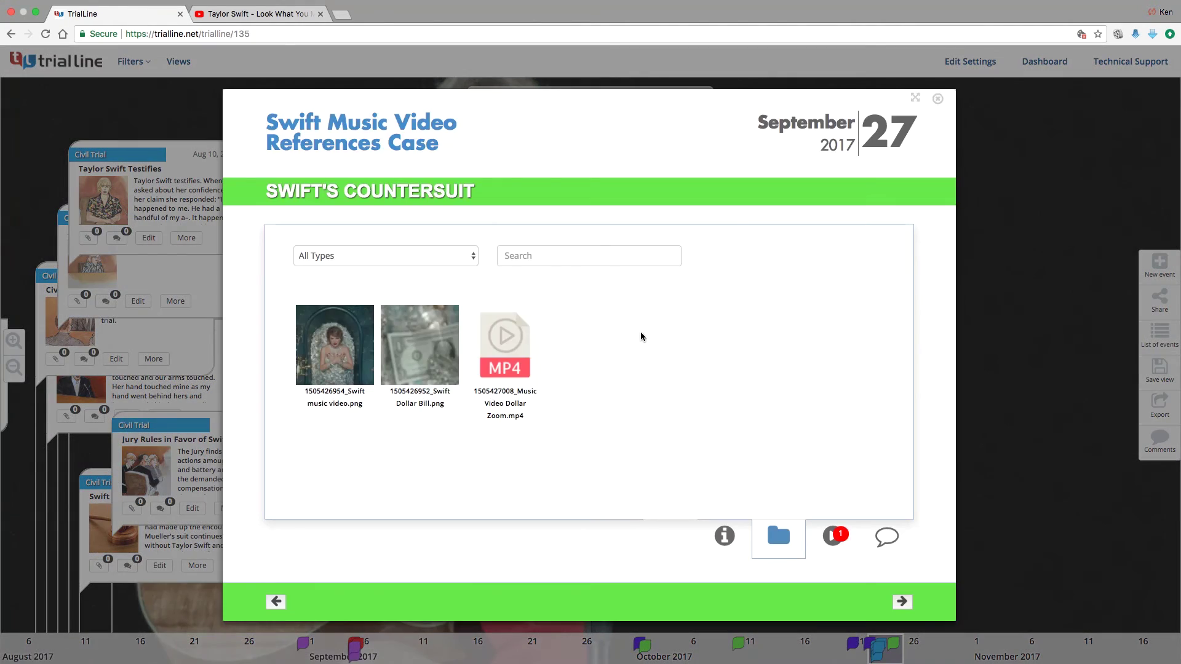